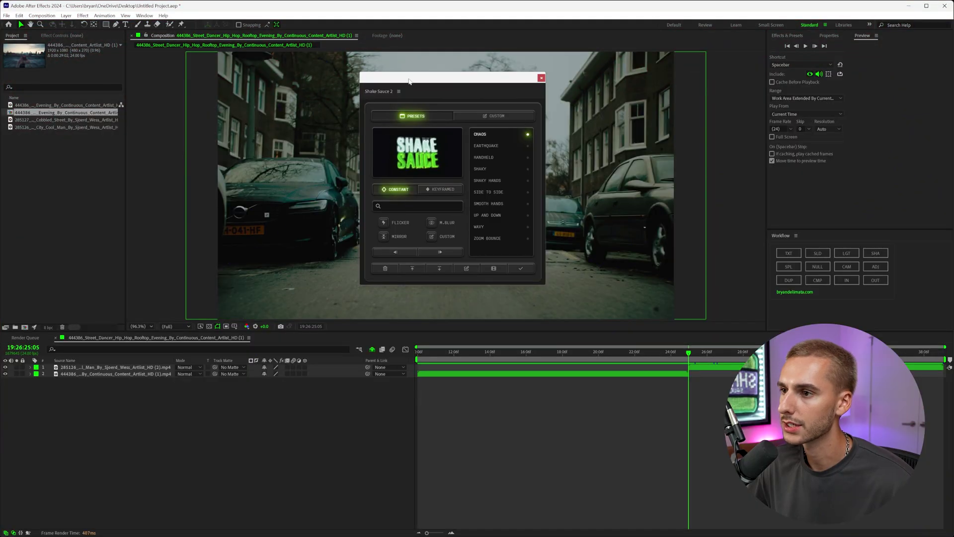
# Dock the floating Shake Sauce 2 panel beside Effects & Presets and keep it in front.
pyautogui.moveTo(409, 81); pyautogui.dragTo(785, 39)
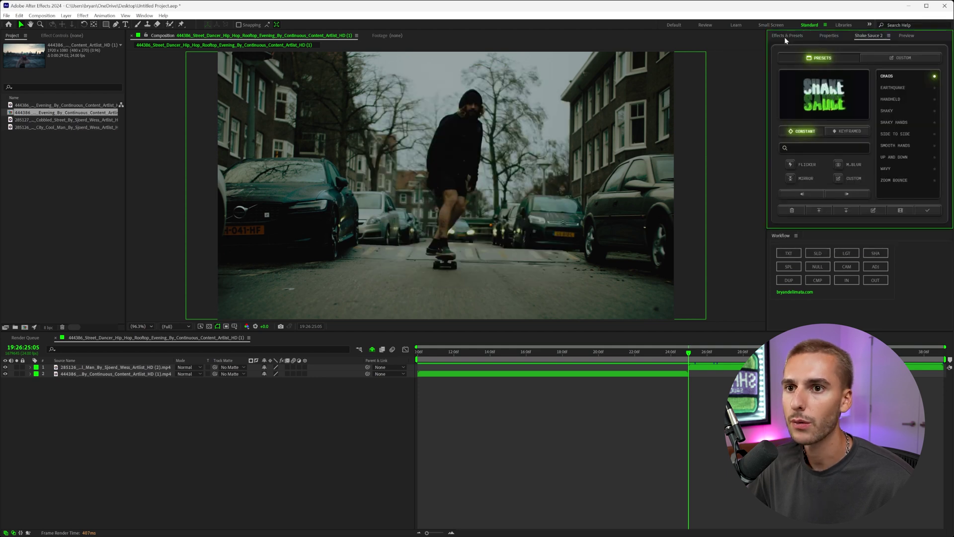
pyautogui.click(790, 35)
pyautogui.click(856, 36)
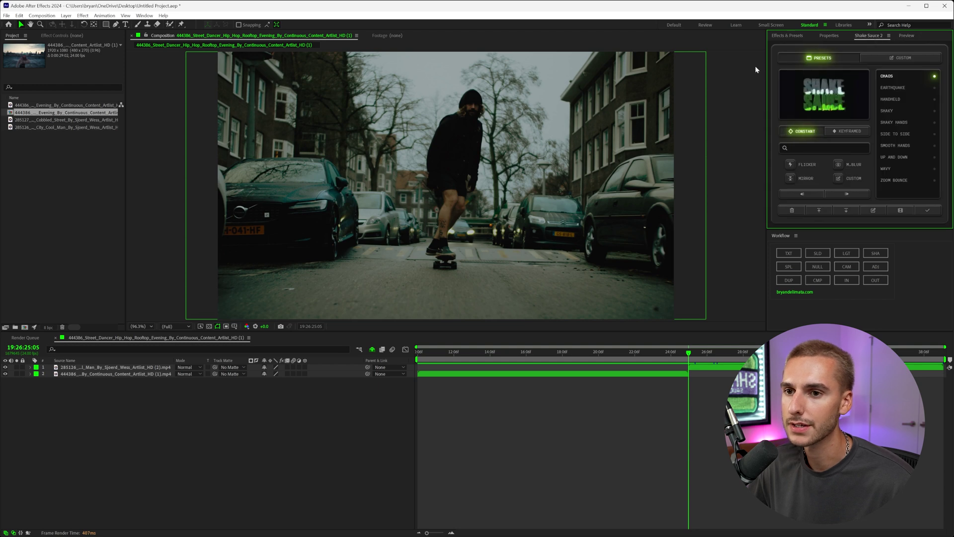
pyautogui.click(803, 195)
pyautogui.click(831, 194)
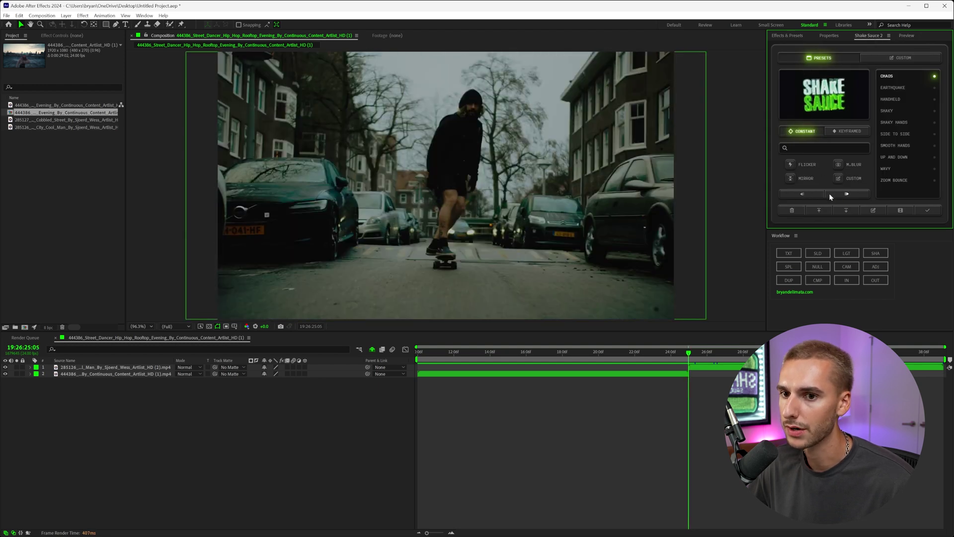
pyautogui.hotkey('ctrl', '3')
pyautogui.click(868, 36)
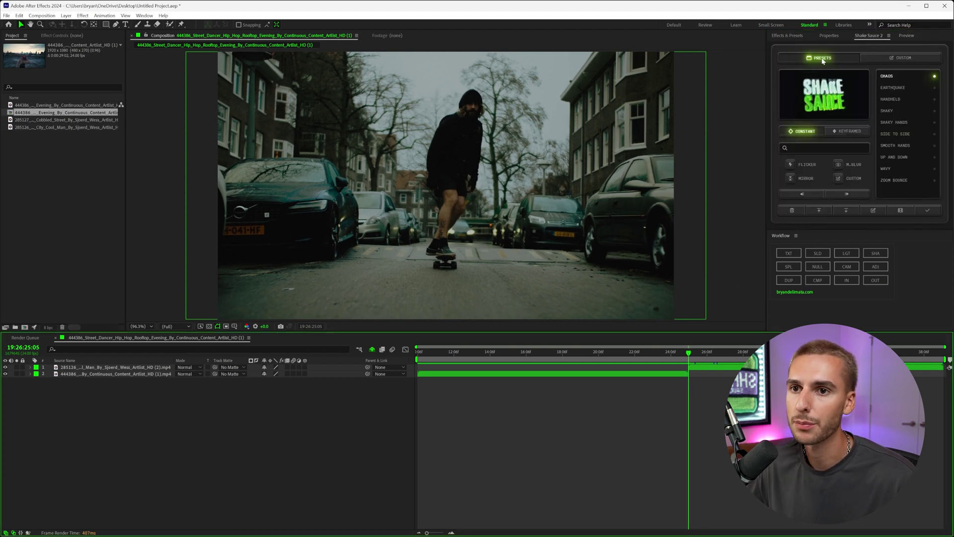
# Look at Shake Sauce 2's custom page, return to the presets and list the keyframed shakes.
pyautogui.click(886, 59)
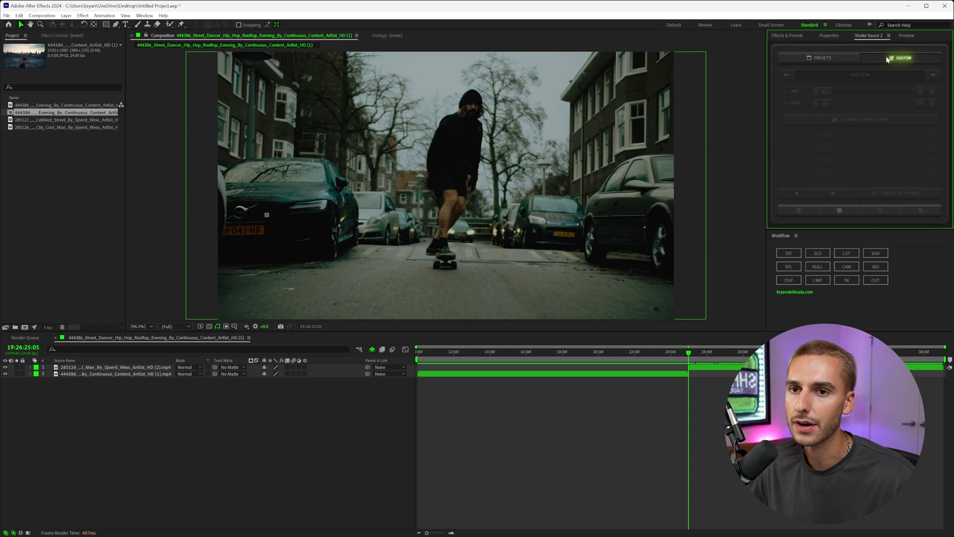
pyautogui.click(824, 59)
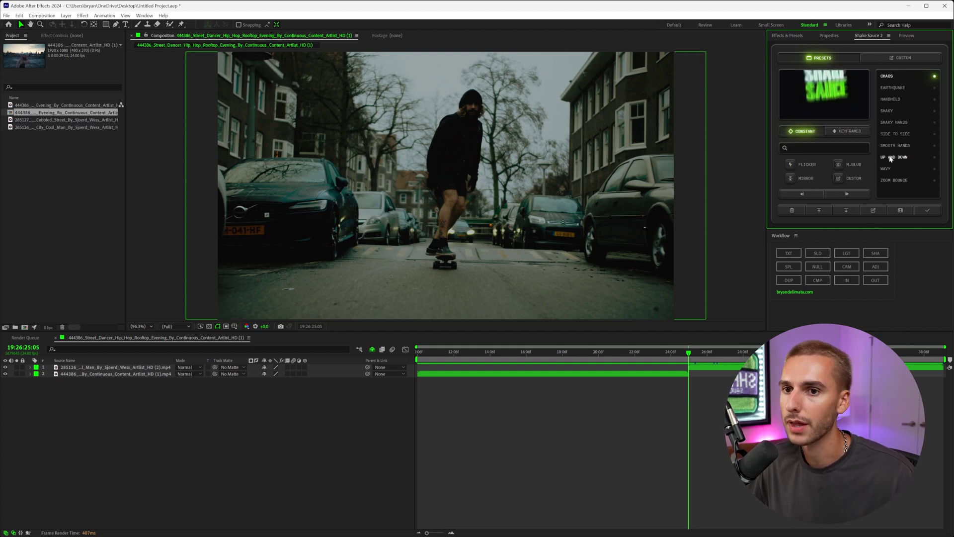
pyautogui.click(859, 132)
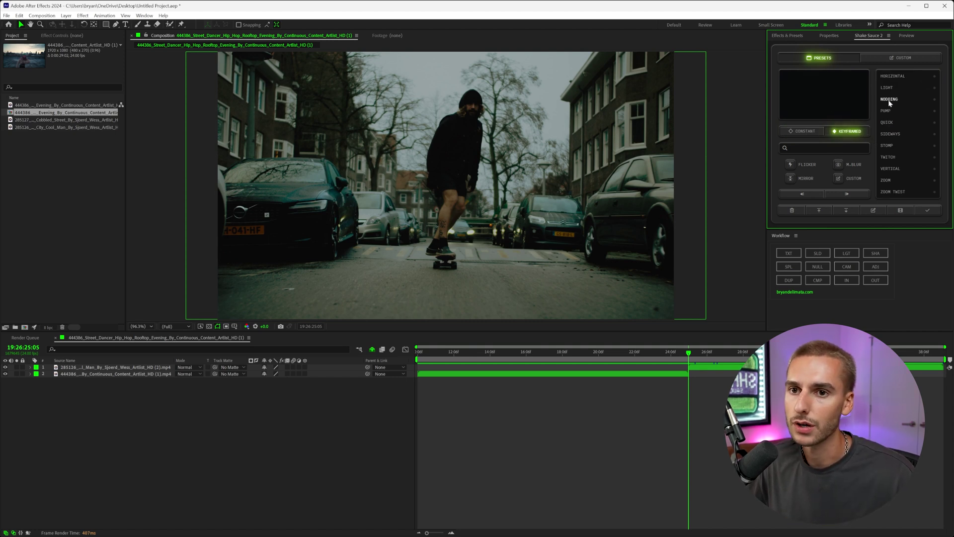
# Try the keyframed Sideways shake preset at the cut between the two clips.
pyautogui.click(688, 363)
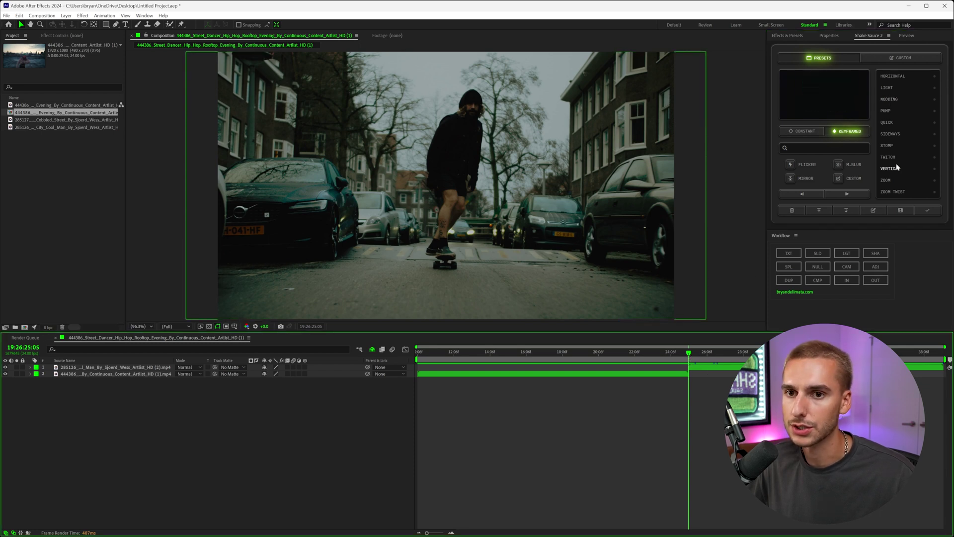
pyautogui.click(890, 135)
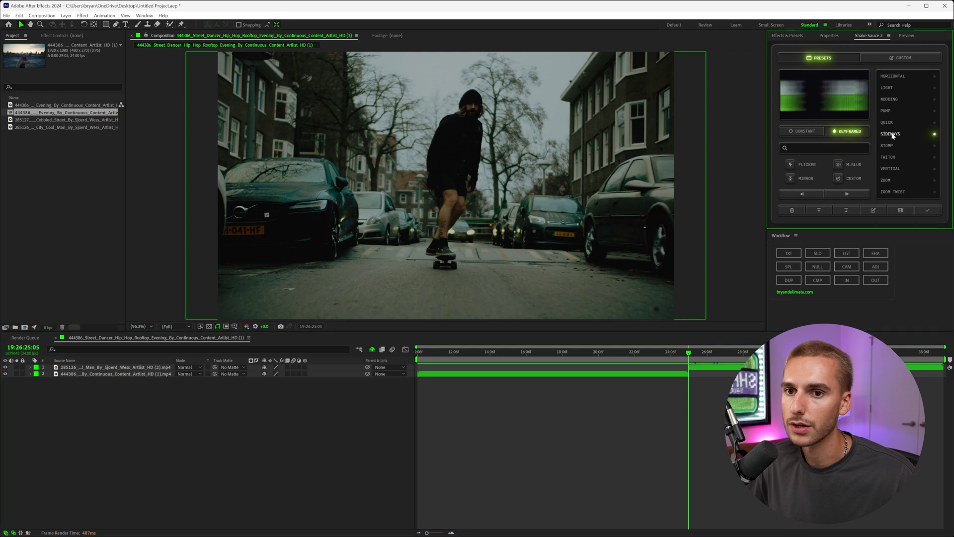
pyautogui.click(926, 211)
pyautogui.click(663, 359)
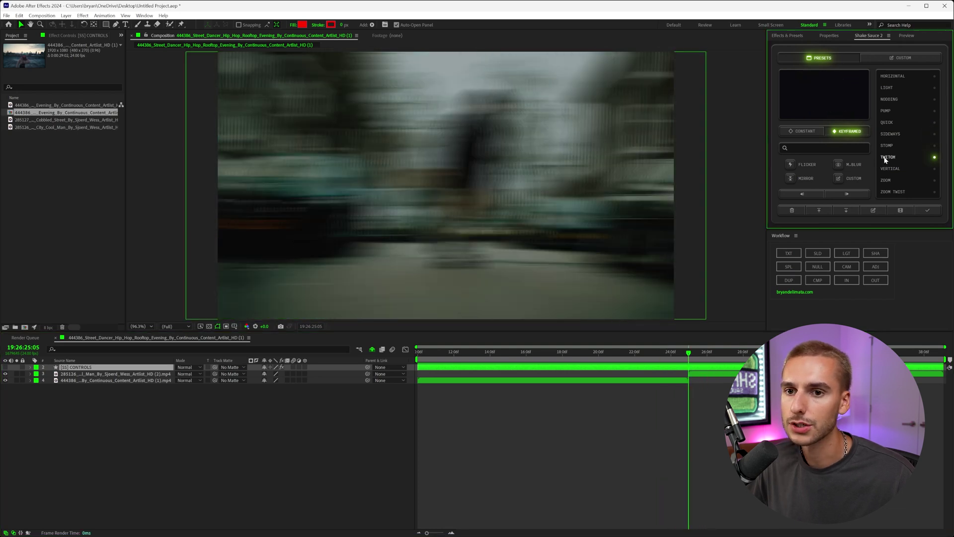
# Try the keyframed Twitch preset on the transition between the two clips and remove the shake again.
pyautogui.click(927, 213)
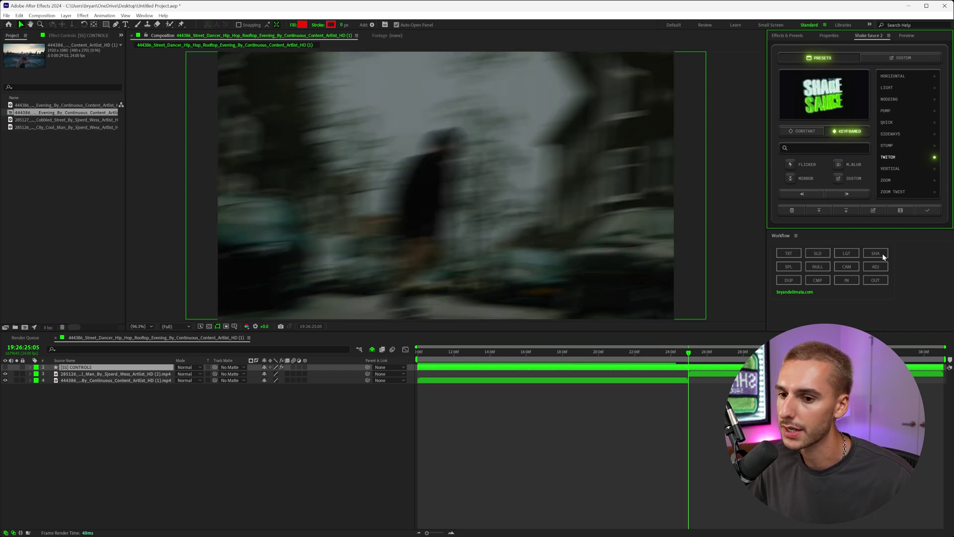
pyautogui.moveTo(677, 363); pyautogui.dragTo(648, 361)
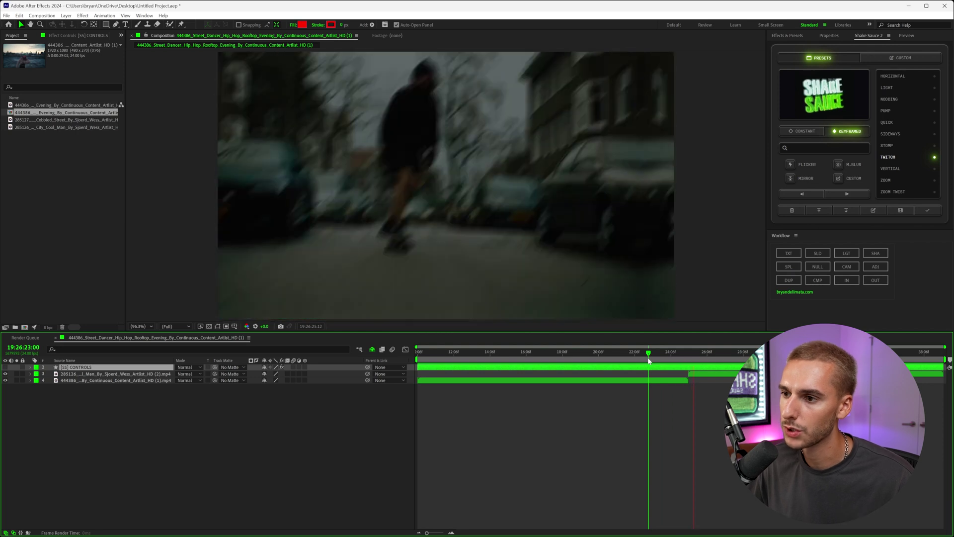
pyautogui.click(689, 357)
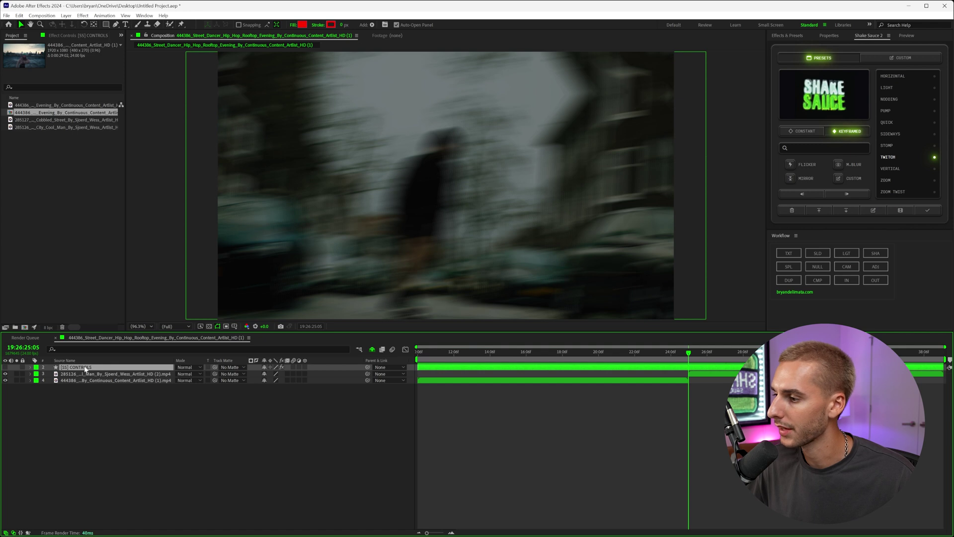
pyautogui.click(792, 211)
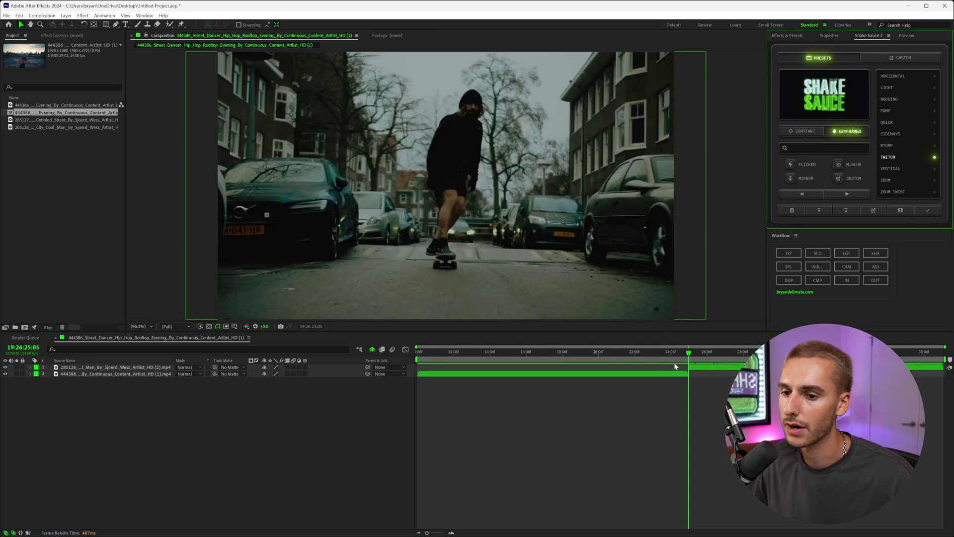
# Apply the Twitch preset at the cut at 19:26:25:05 and expand its flicker and position dimension settings in the effect controls.
pyautogui.click(688, 355)
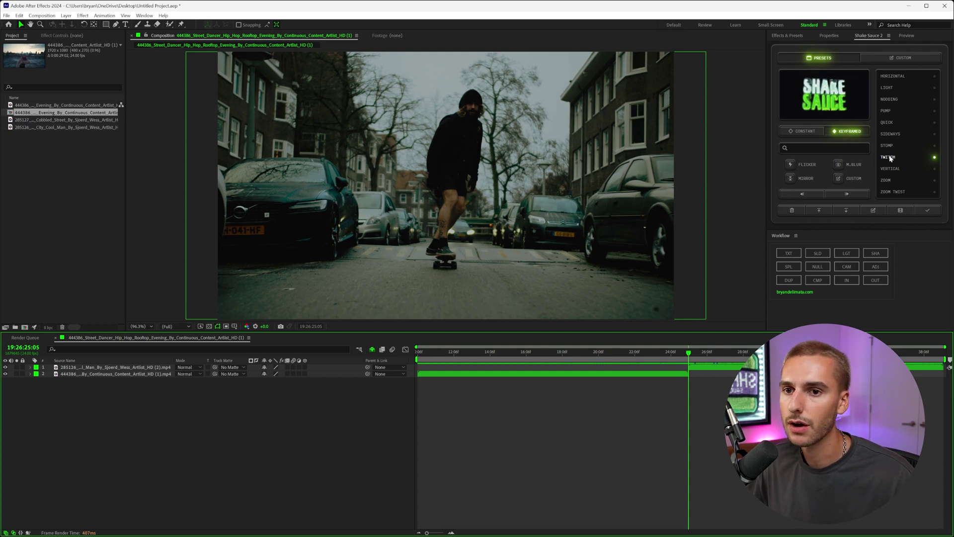
pyautogui.click(928, 210)
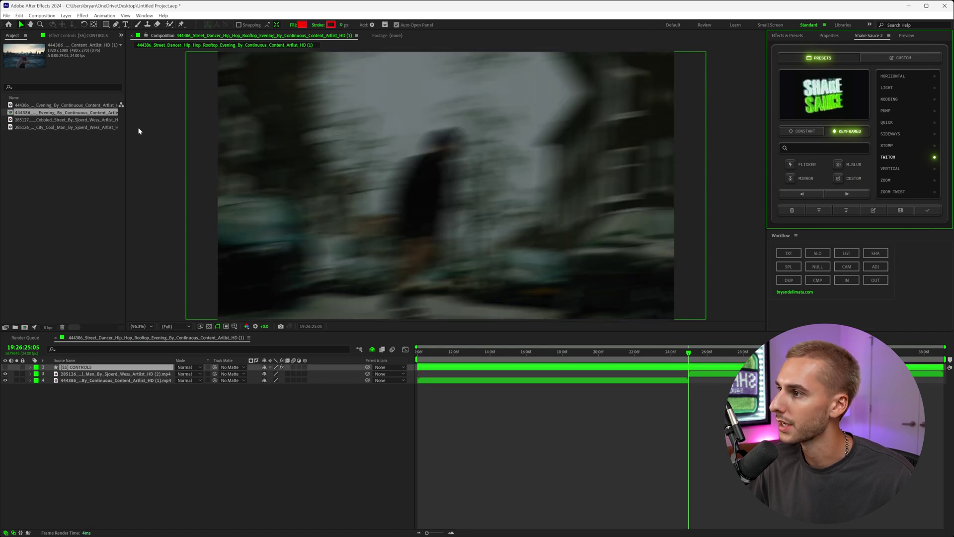
pyautogui.click(68, 36)
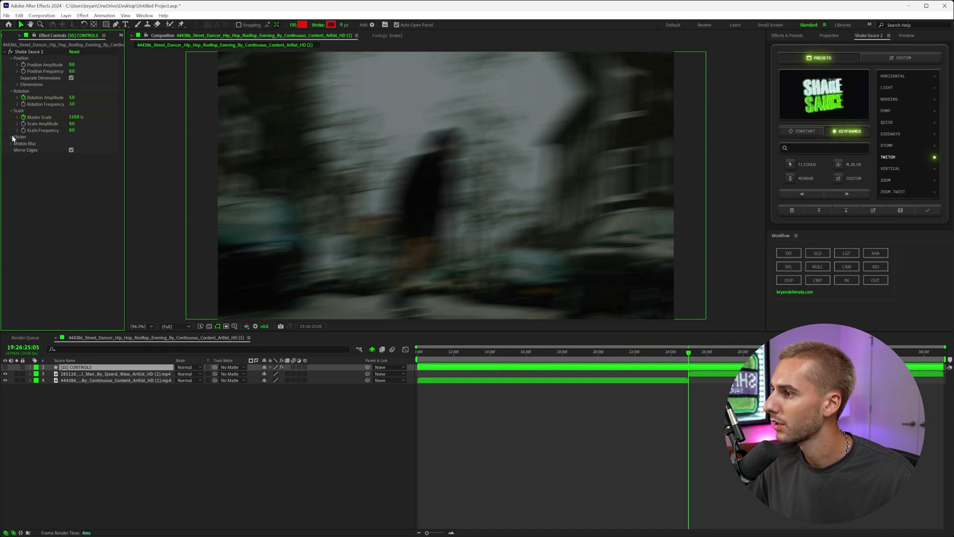
pyautogui.click(12, 137)
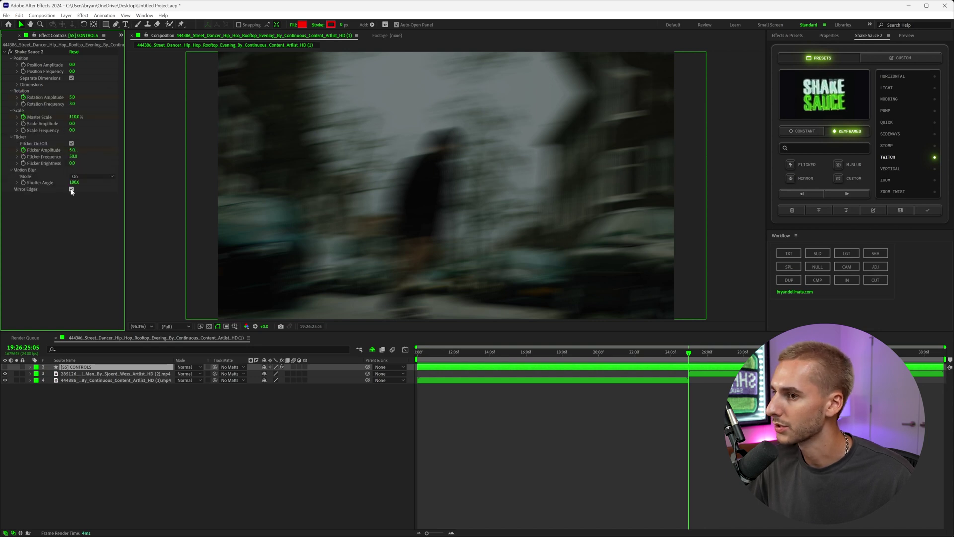
pyautogui.click(17, 85)
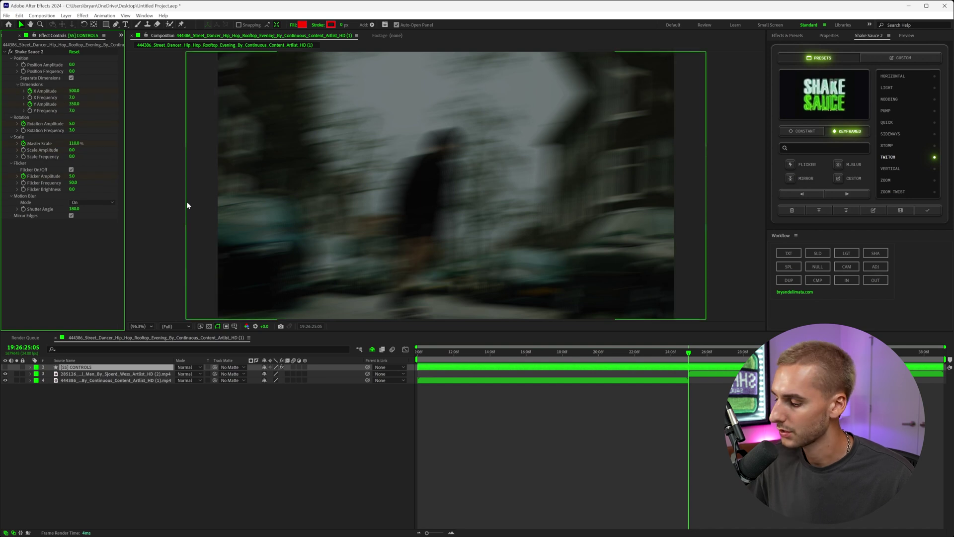
# Reveal the shake's keyframes, reduce X Amplitude to 325, lower Y Amplitude, and set the X and Y Frequency to 5.
pyautogui.click(696, 431)
pyautogui.press('u')
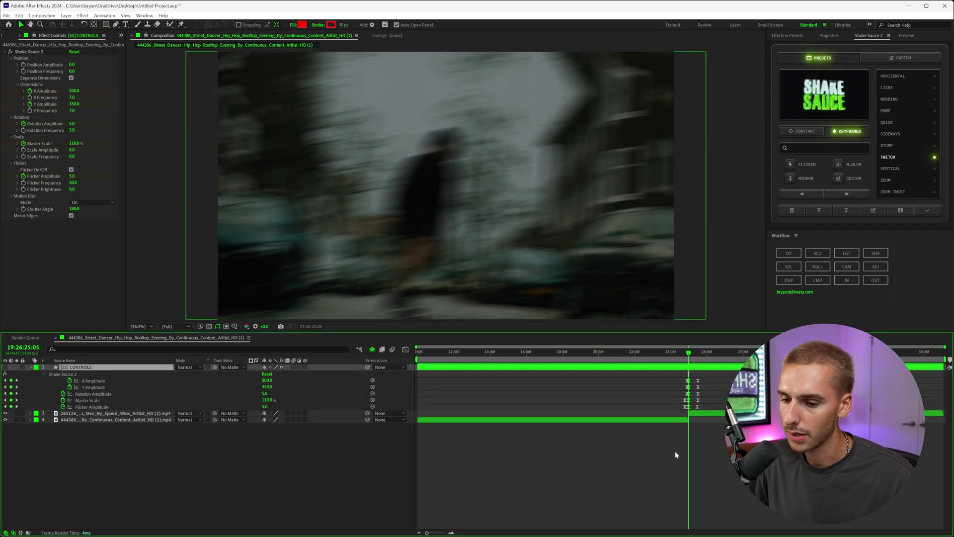
pyautogui.moveTo(427, 533); pyautogui.dragTo(442, 533)
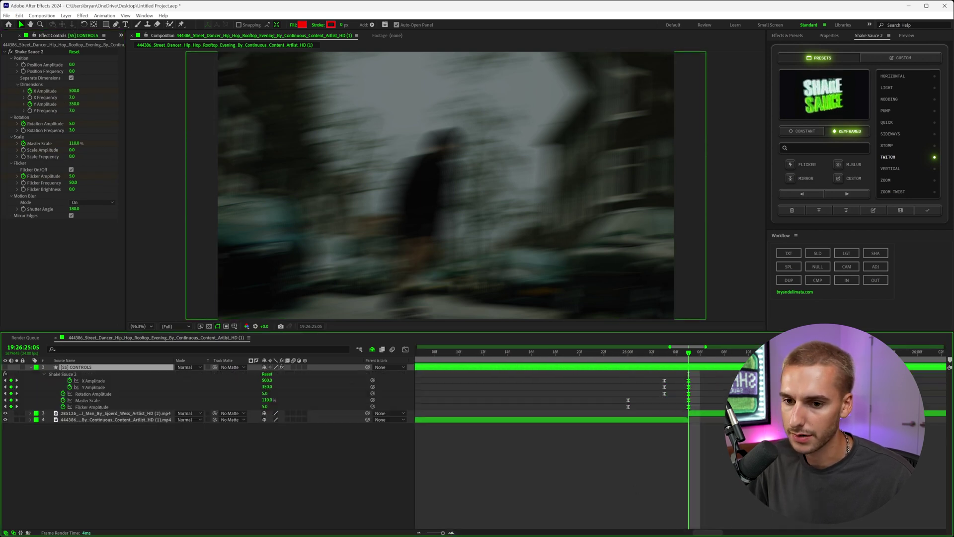
pyautogui.click(73, 93)
pyautogui.moveTo(74, 93); pyautogui.dragTo(15, 102)
pyautogui.moveTo(73, 106); pyautogui.dragTo(57, 108)
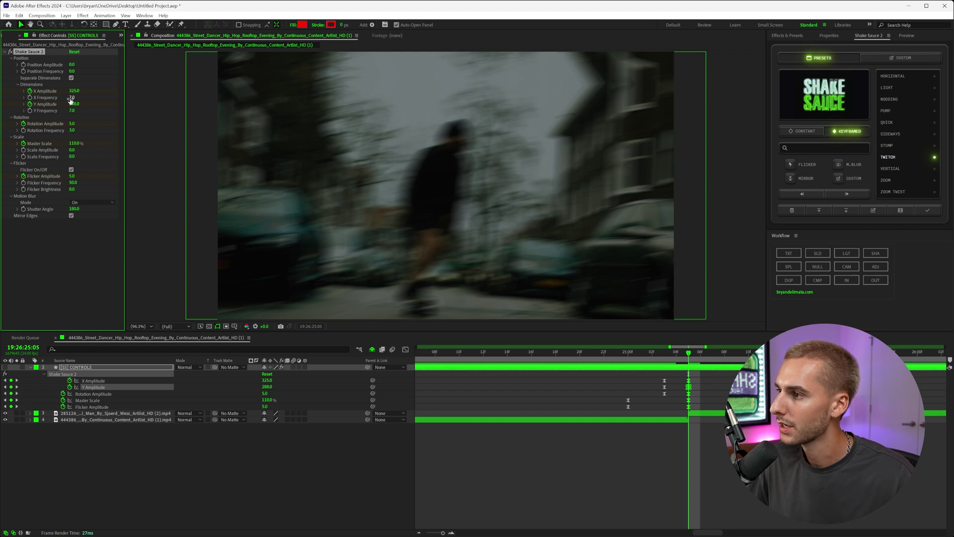
pyautogui.write('5')
pyautogui.press('Return')
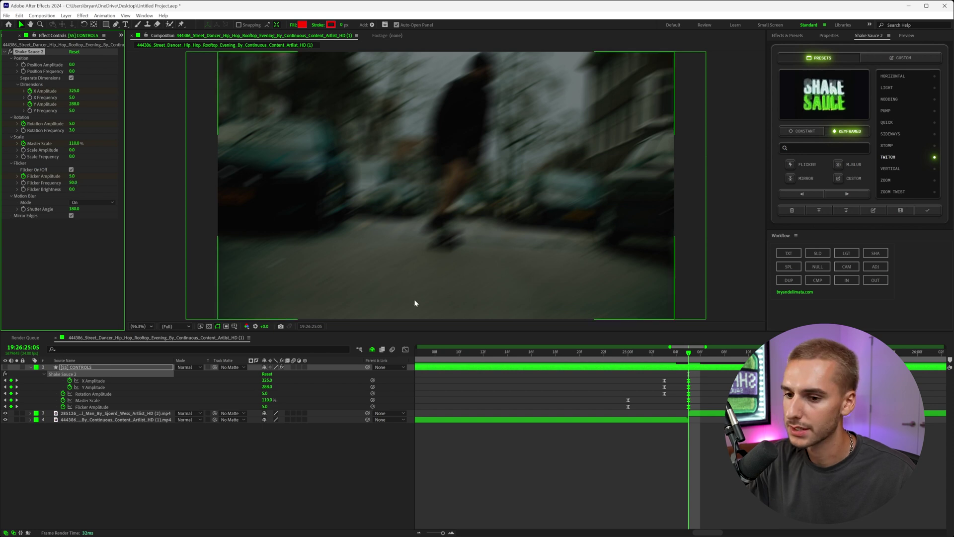
# Preview the reduced Twitch shake across the cut and remove the shake from the composition.
pyautogui.click(568, 354)
pyautogui.moveTo(568, 354); pyautogui.dragTo(687, 371)
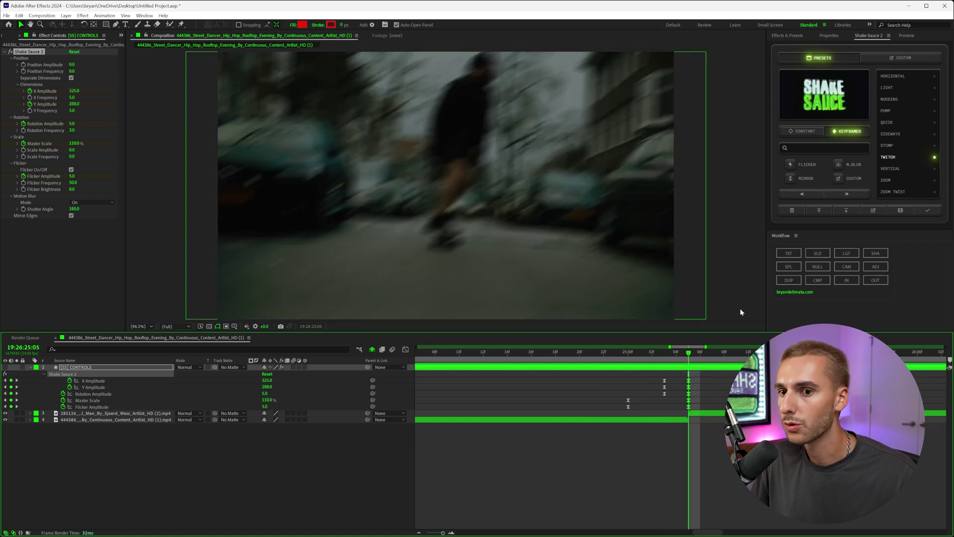
pyautogui.click(788, 211)
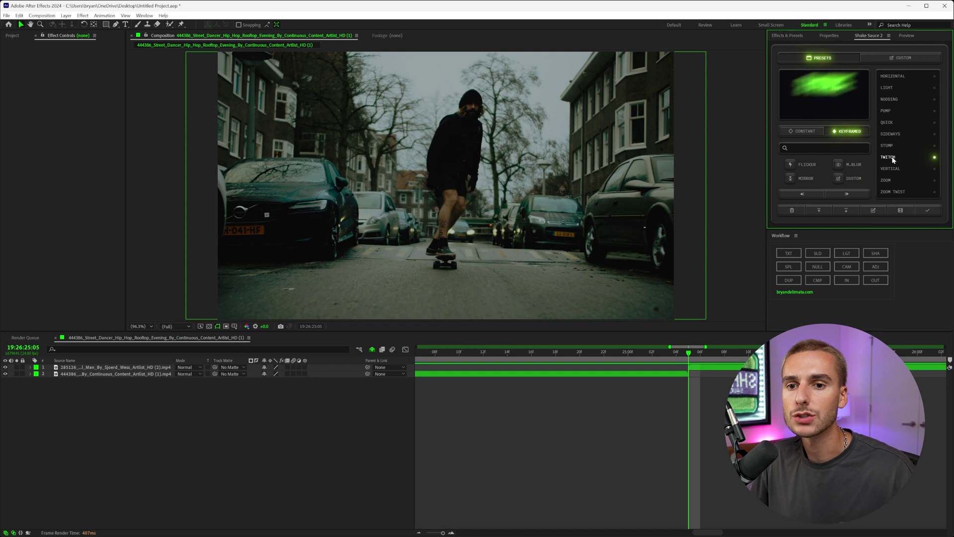
# Load the Twitch preset into the custom controls and set X amplitude to 290, Y amplitude to 227, and both frequencies to 5.
pyautogui.click(872, 211)
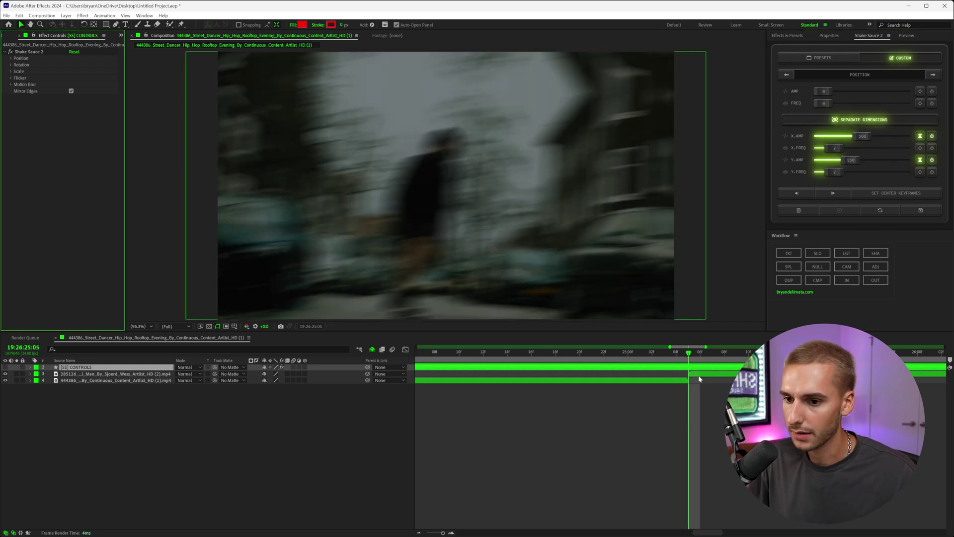
pyautogui.press('u')
pyautogui.moveTo(862, 136); pyautogui.dragTo(830, 172)
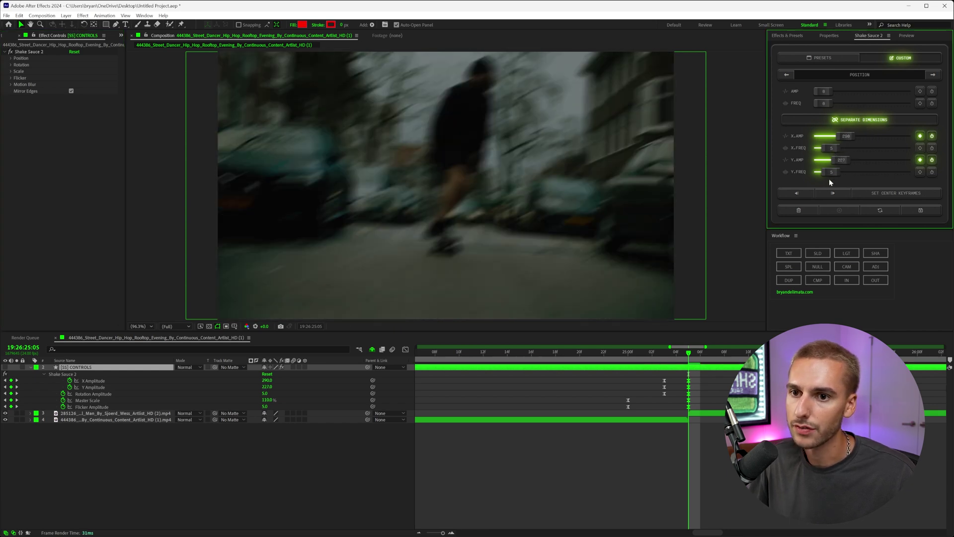
# Go through to the Flicker & Blur settings and set center keyframes for the shake properties at the cut, checking the transition.
pyautogui.click(932, 74)
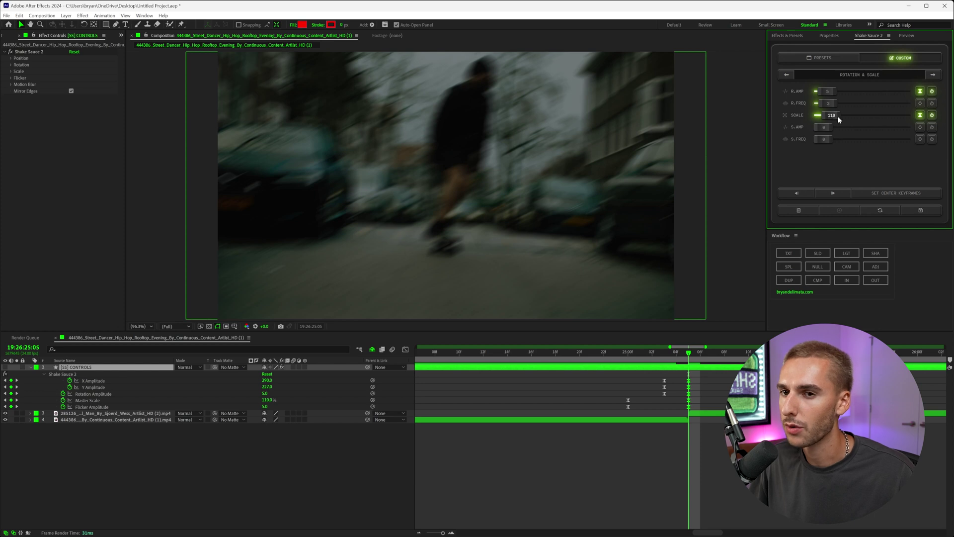
pyautogui.click(933, 75)
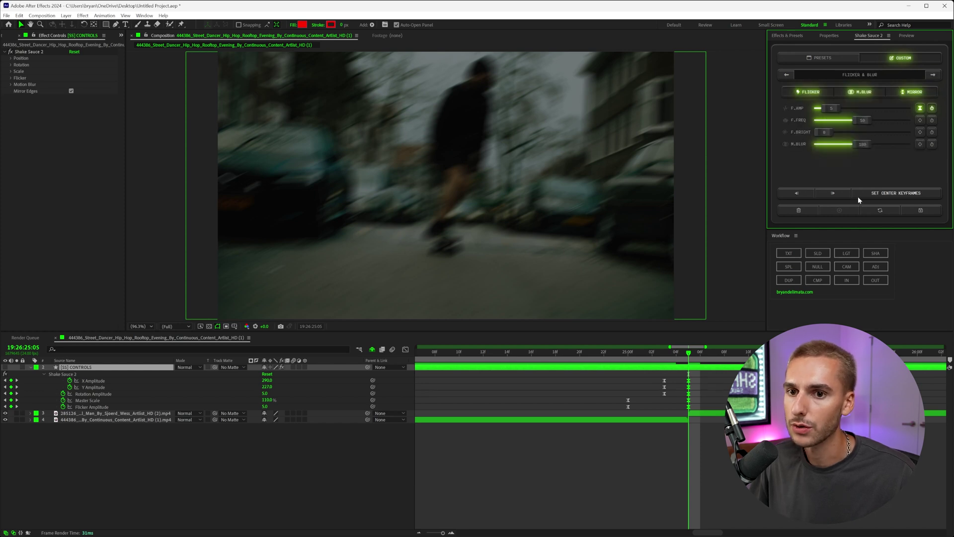
pyautogui.moveTo(689, 359)
pyautogui.mouseDown()
pyautogui.moveTo(706, 359)
pyautogui.moveTo(690, 368)
pyautogui.mouseUp()
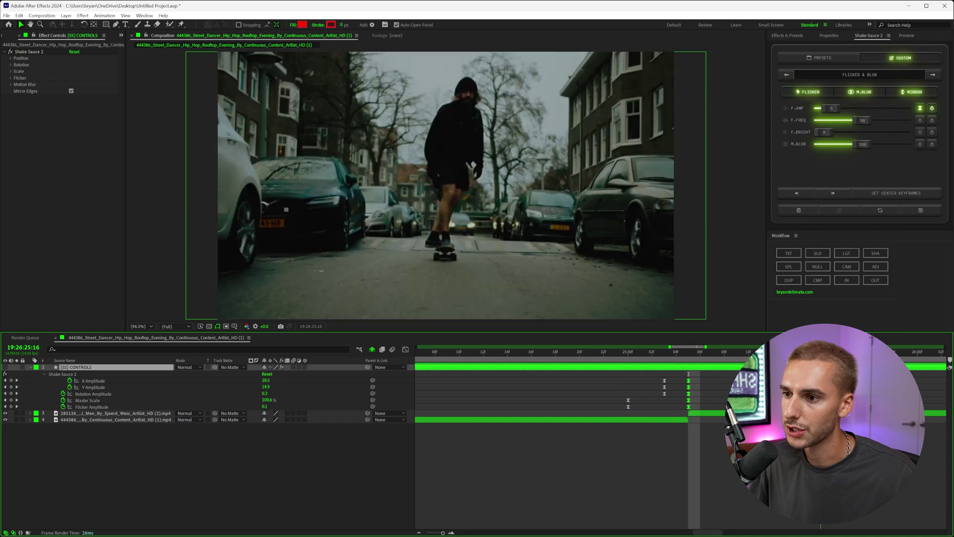
pyautogui.moveTo(705, 377); pyautogui.dragTo(681, 420)
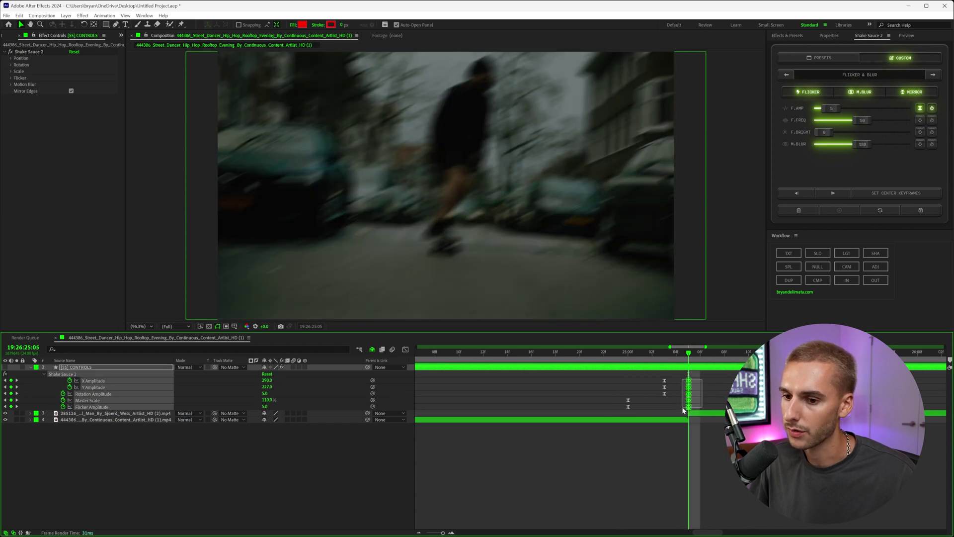
pyautogui.click(897, 193)
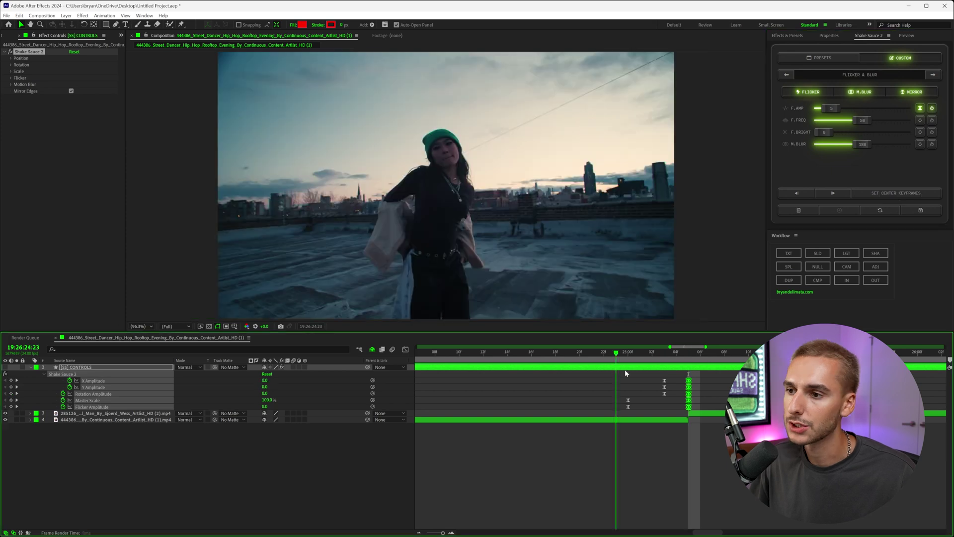
pyautogui.moveTo(684, 354)
pyautogui.mouseDown()
pyautogui.moveTo(629, 354)
pyautogui.moveTo(689, 368)
pyautogui.mouseUp()
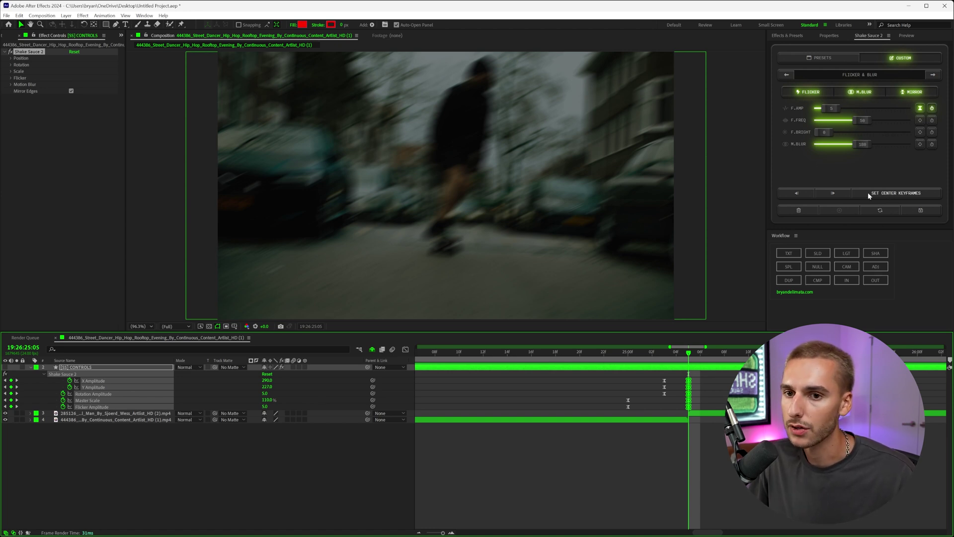
pyautogui.click(925, 193)
pyautogui.moveTo(668, 354); pyautogui.dragTo(688, 359)
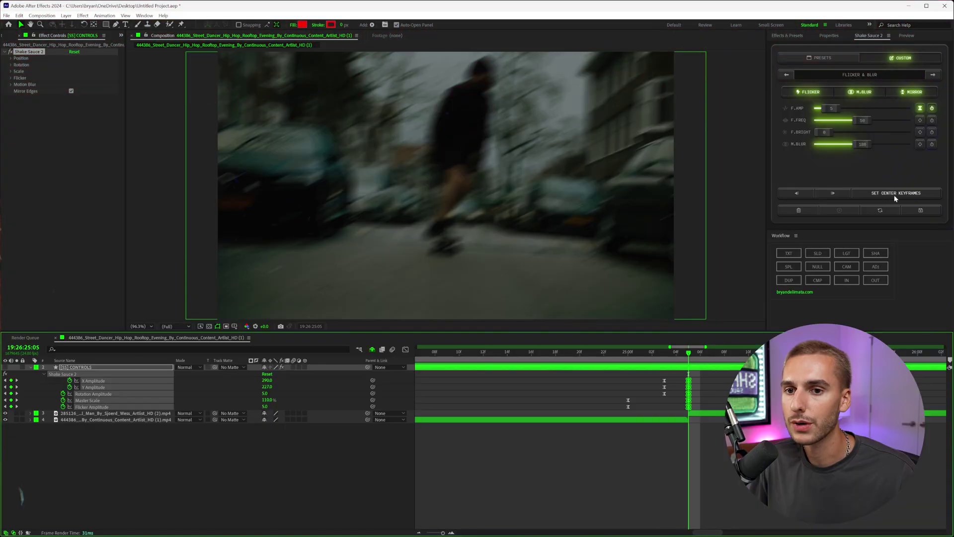
# Save the customized shake as a new preset named TWITCH 2.
pyautogui.click(920, 210)
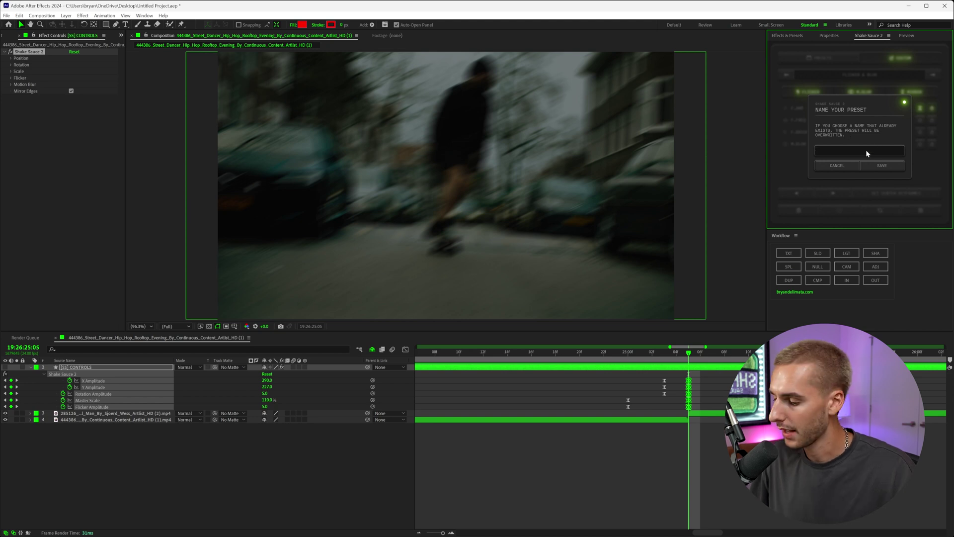
pyautogui.write('TWITCH 2')
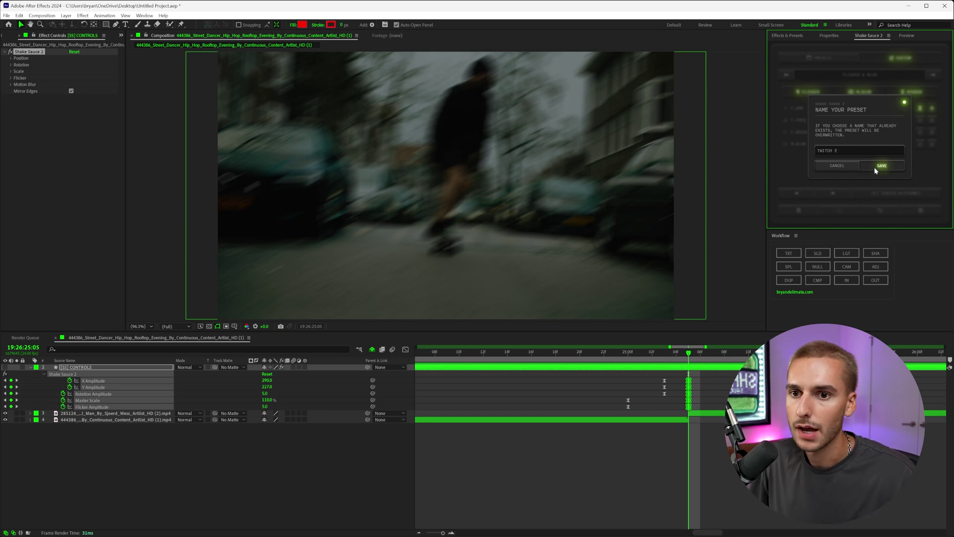
pyautogui.click(874, 167)
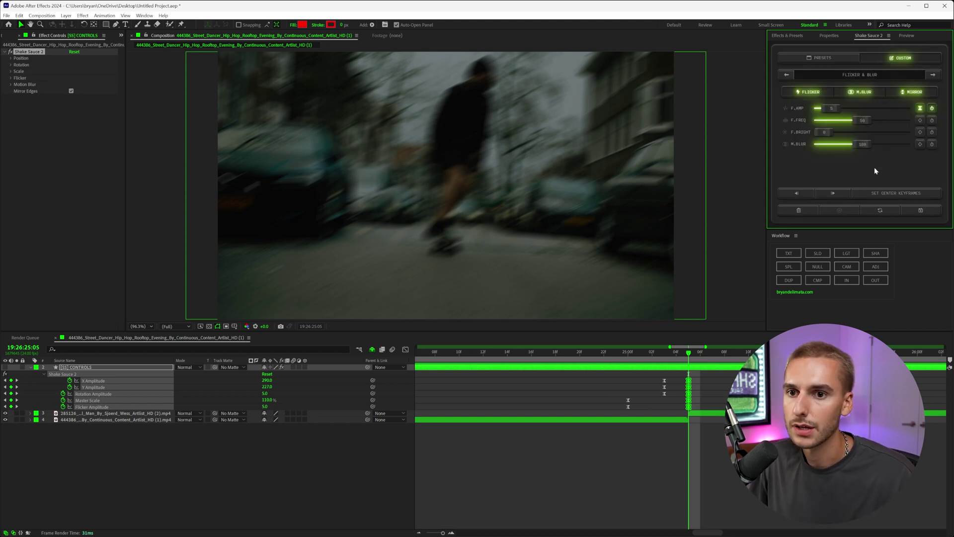
# Remove the current shake, apply the saved TWITCH 2 keyframed preset at the cut, and check the transition.
pyautogui.click(821, 58)
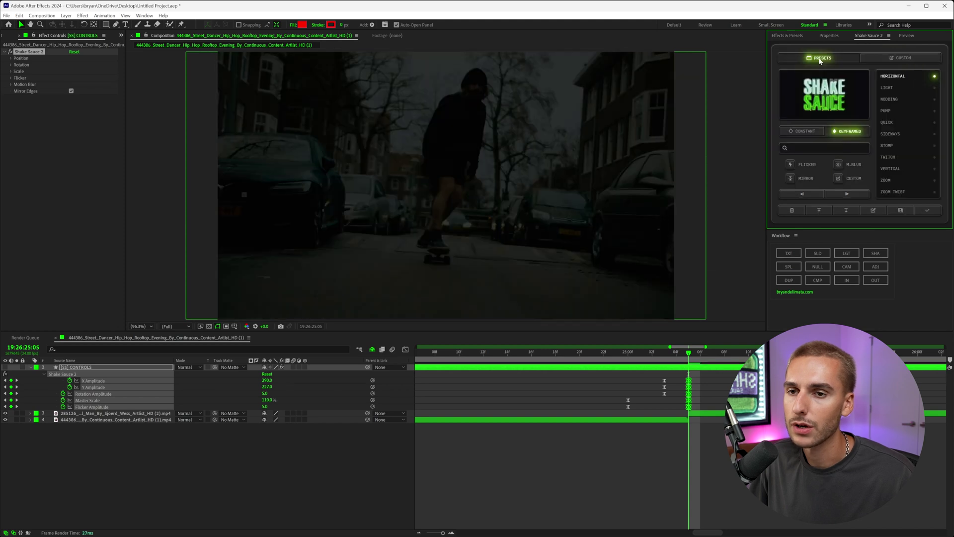
pyautogui.scroll(-1, 895, 164)
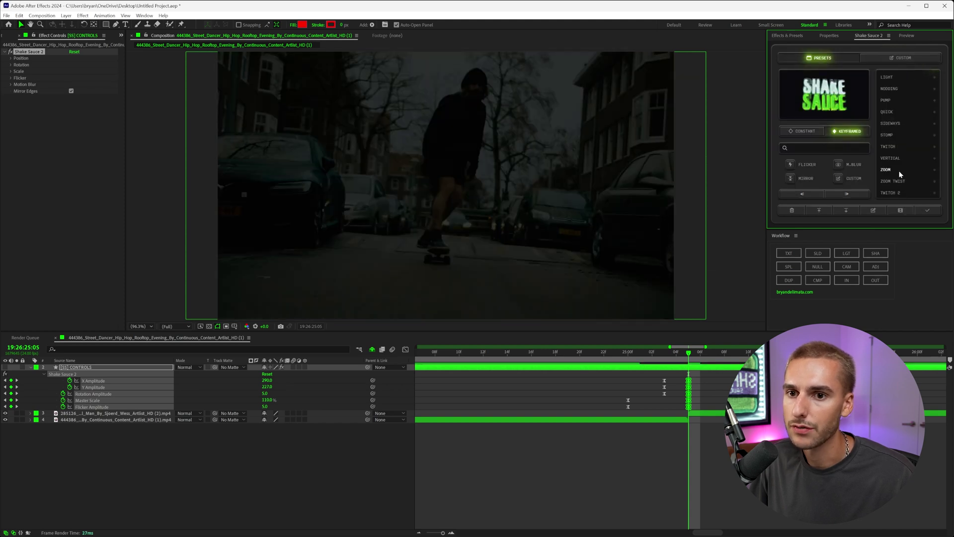
pyautogui.click(888, 193)
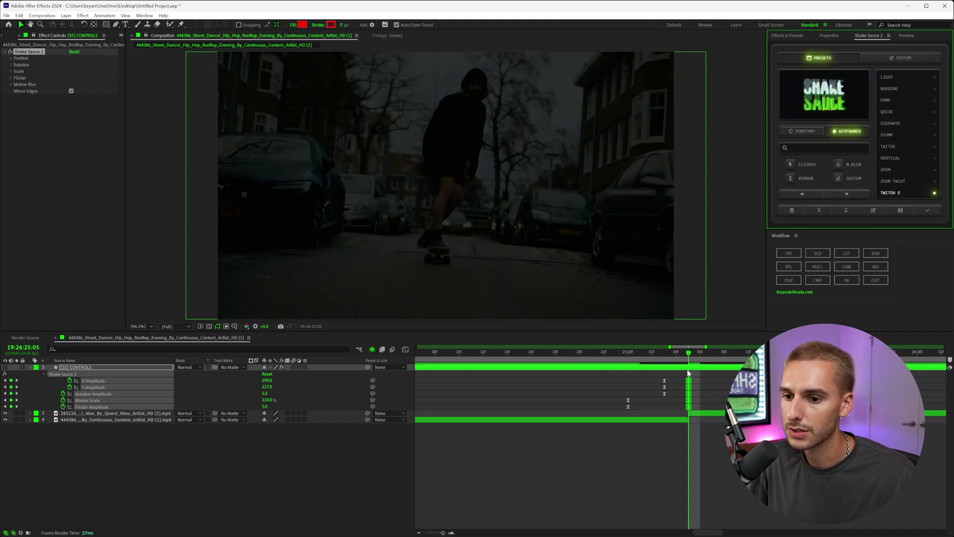
pyautogui.click(792, 210)
pyautogui.click(689, 356)
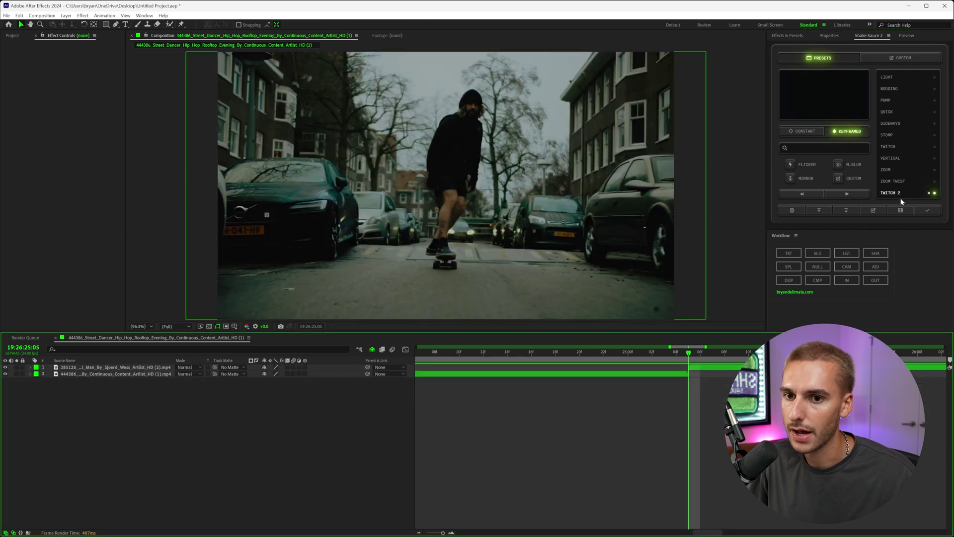
pyautogui.click(924, 212)
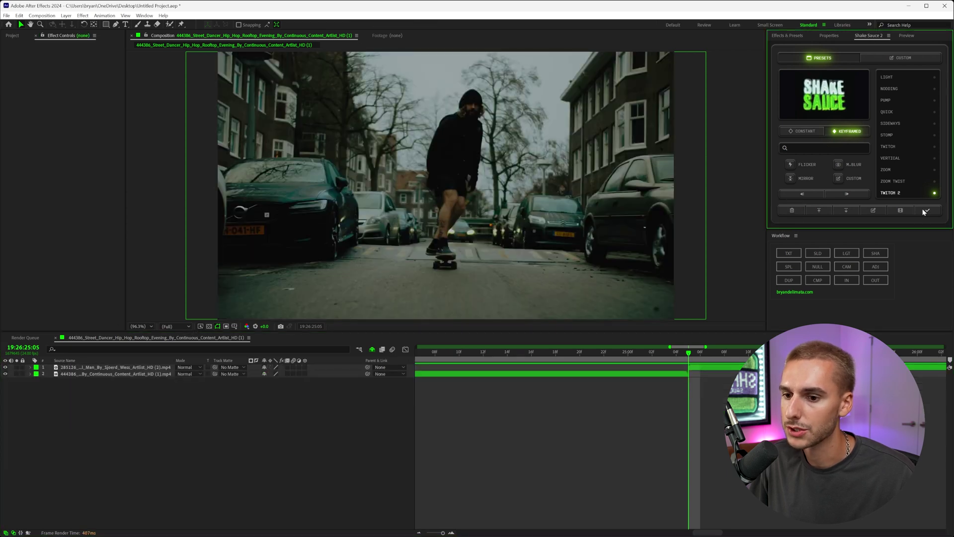
pyautogui.click(924, 212)
pyautogui.click(622, 354)
pyautogui.moveTo(624, 356); pyautogui.dragTo(657, 359)
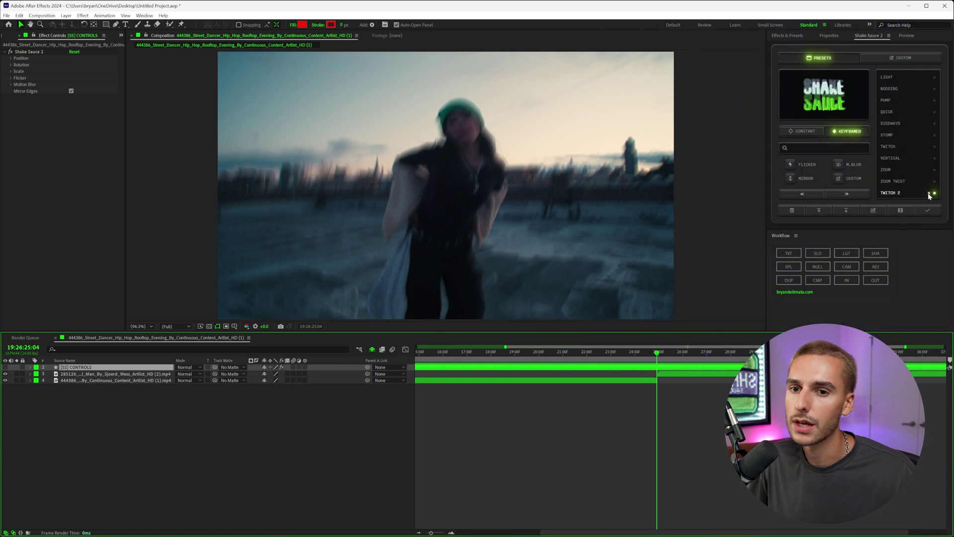
# Delete the TWITCH 2 custom preset permanently from the preset list.
pyautogui.click(929, 193)
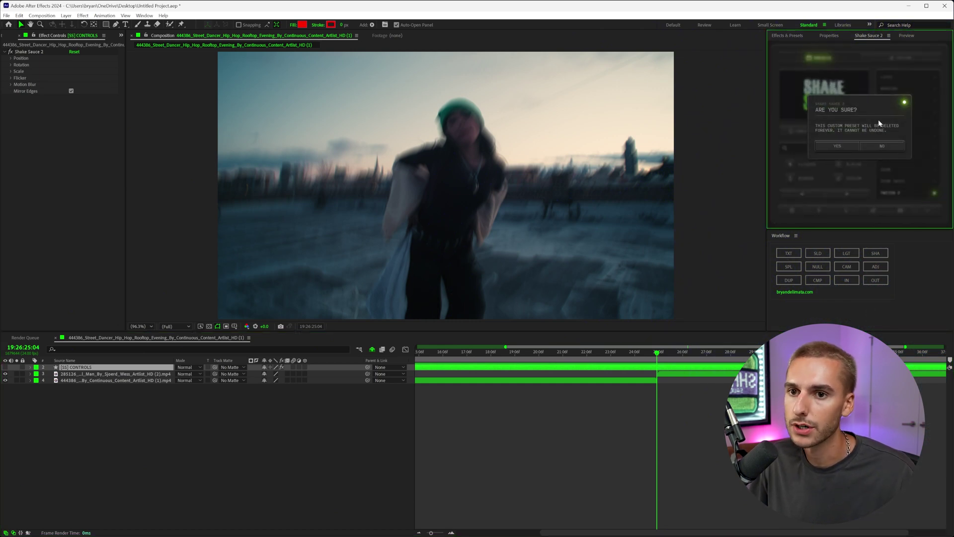
pyautogui.click(839, 146)
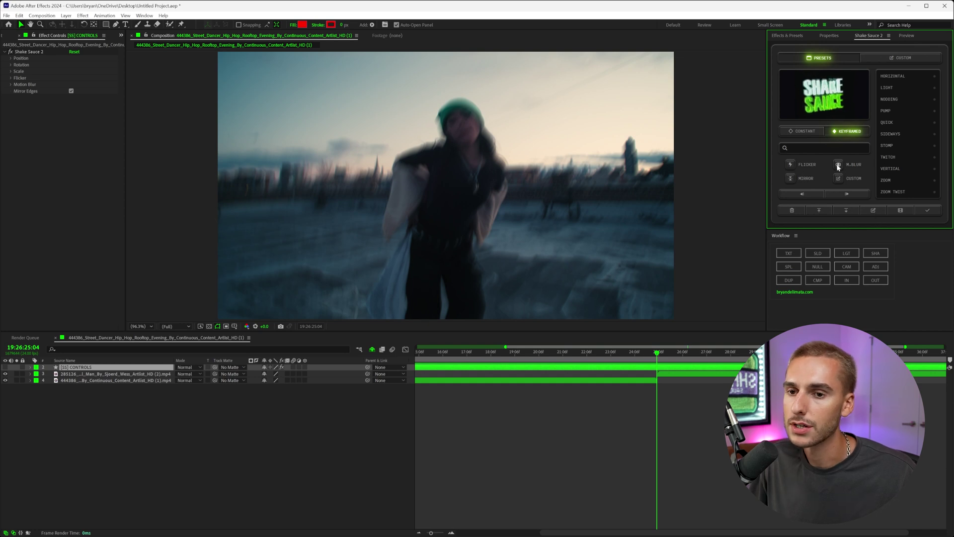
# Try the flicker, mirror and custom filters on the keyframed and constant preset lists, leaving the filters cleared.
pyautogui.click(790, 165)
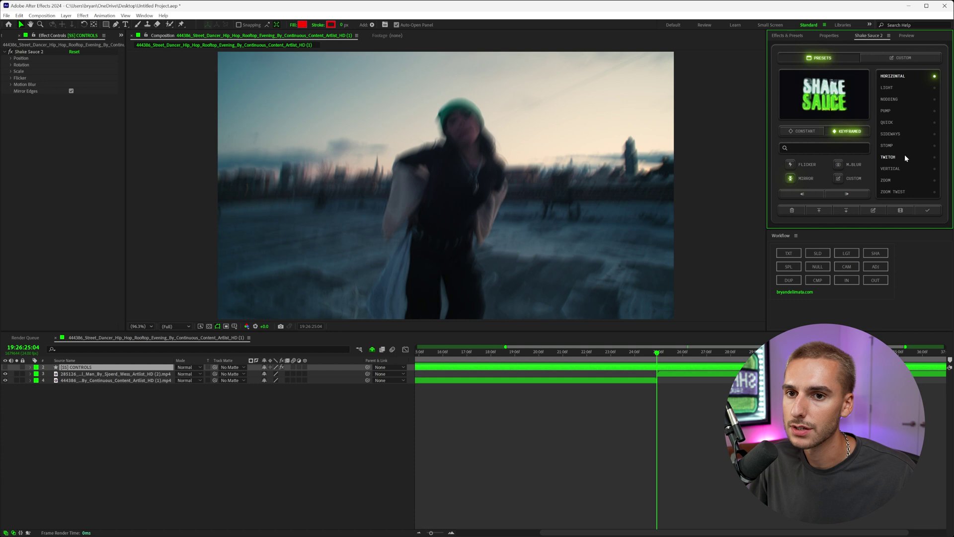
pyautogui.click(838, 179)
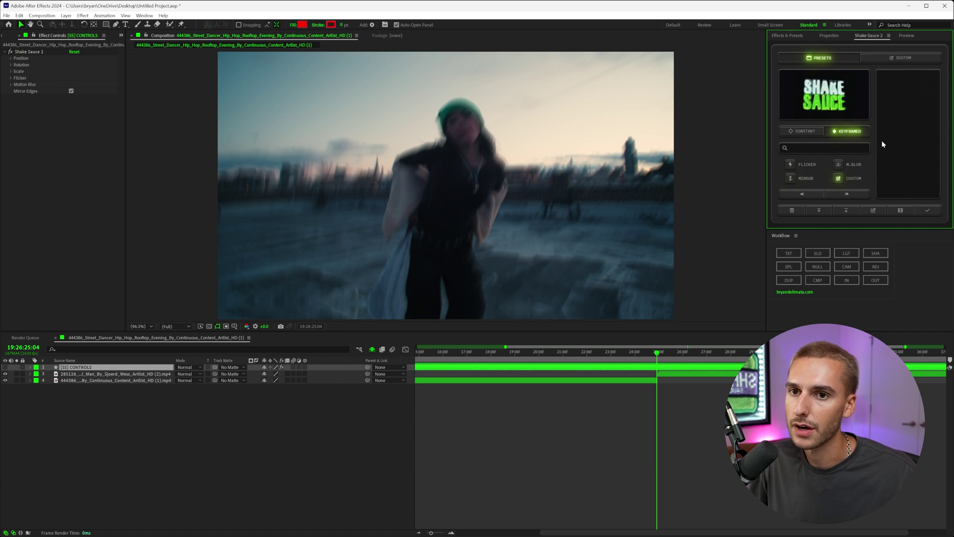
pyautogui.click(837, 131)
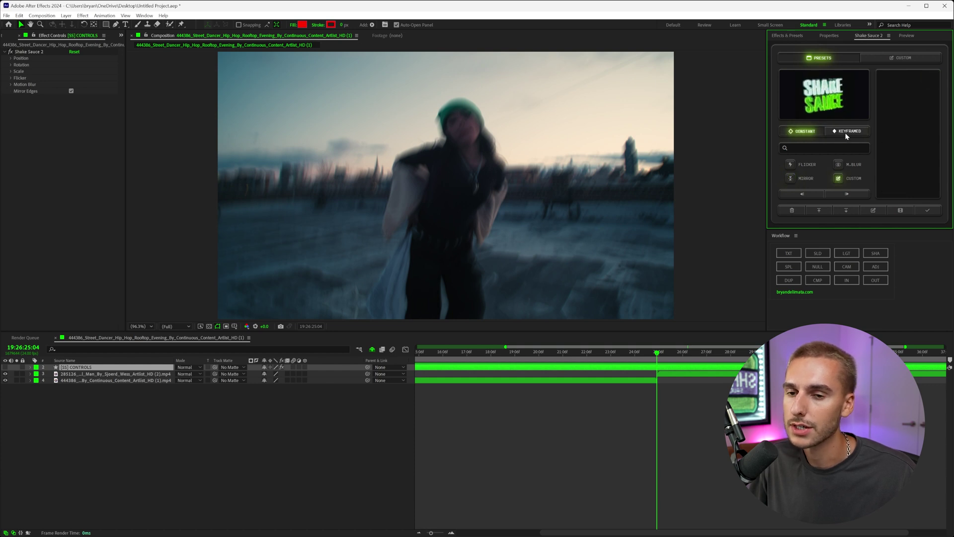
pyautogui.click(838, 179)
pyautogui.click(838, 179)
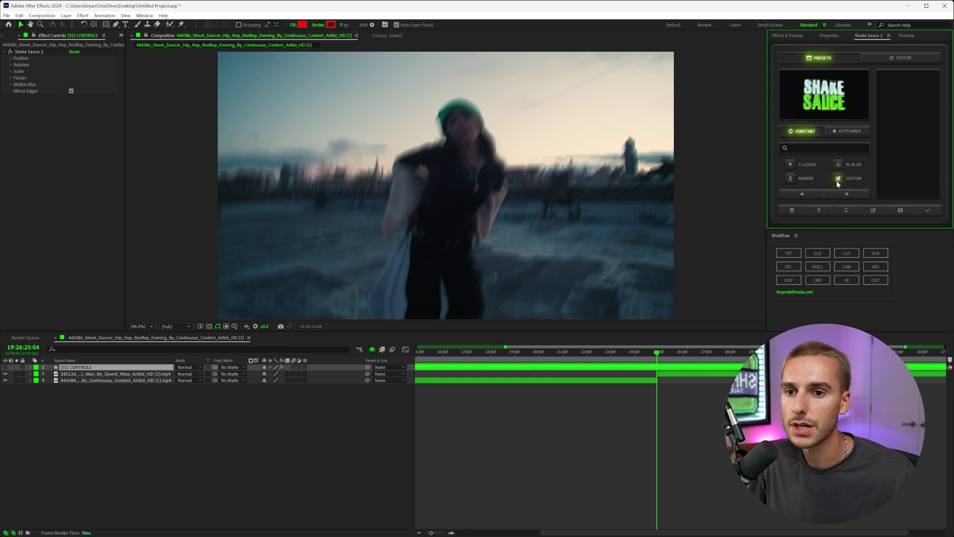
pyautogui.click(838, 179)
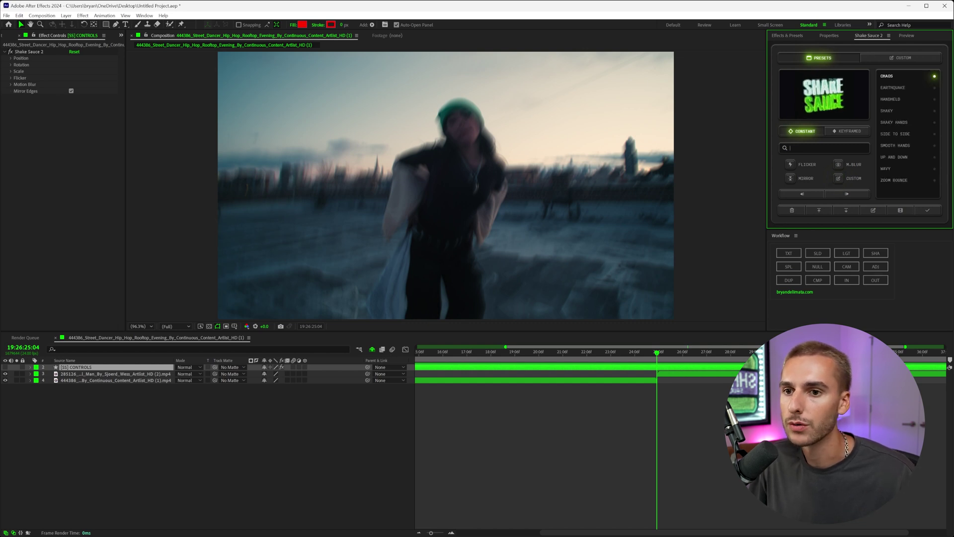
# Search the presets for "quick" in the keyframed category, clear the search, and return to the constant presets.
pyautogui.write('qu')
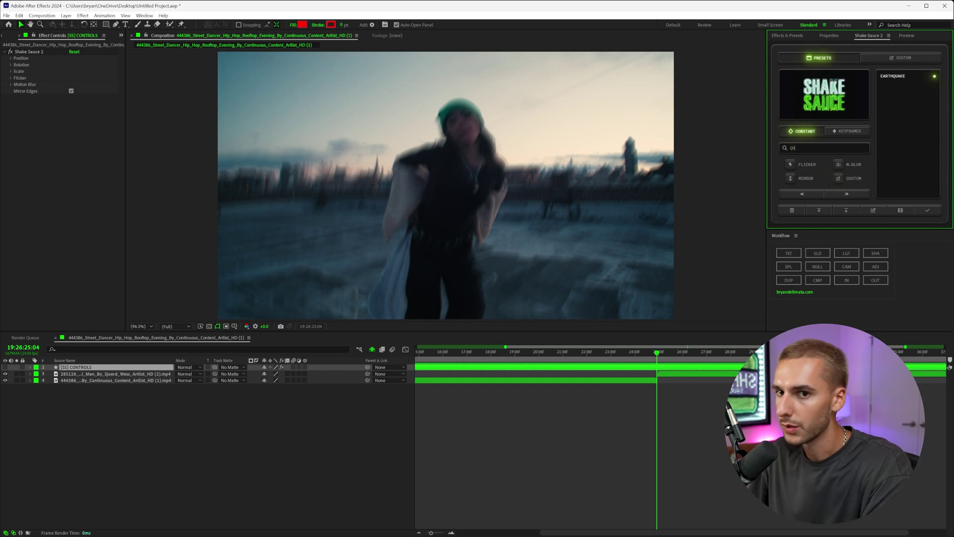
pyautogui.write('ick')
pyautogui.click(847, 131)
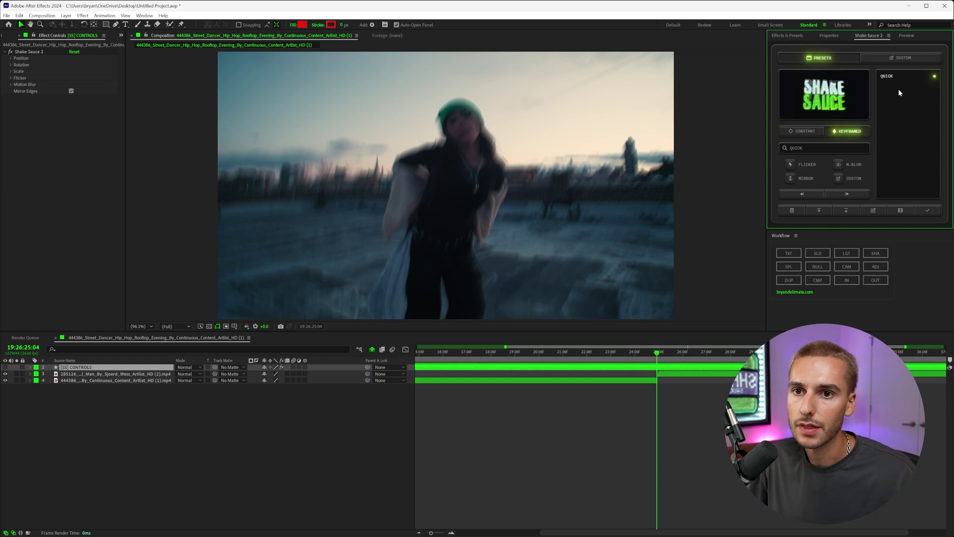
pyautogui.doubleClick(814, 146)
pyautogui.press('BackSpace')
pyautogui.click(803, 132)
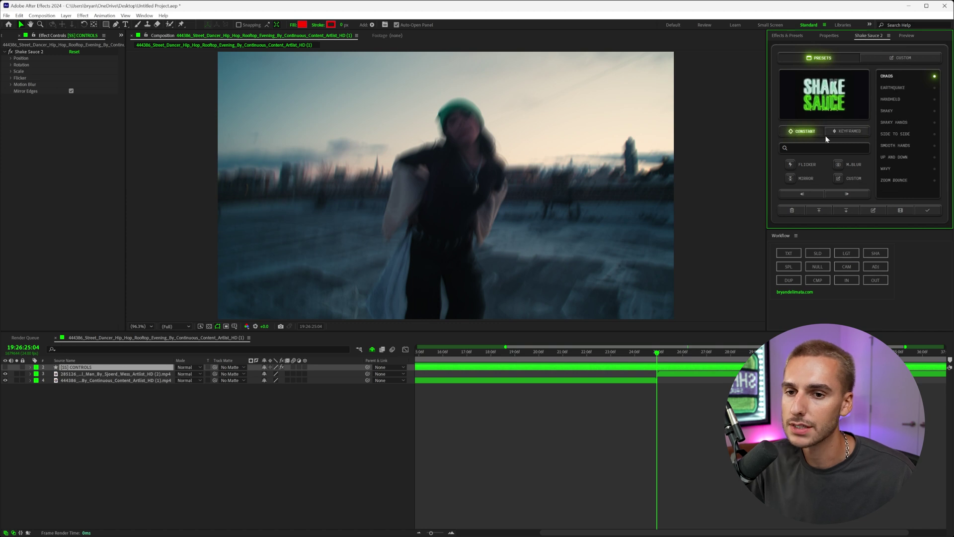
# Start a blank custom shake in place of the existing one, with position amplitude about 307 and frequency 15.
pyautogui.click(914, 58)
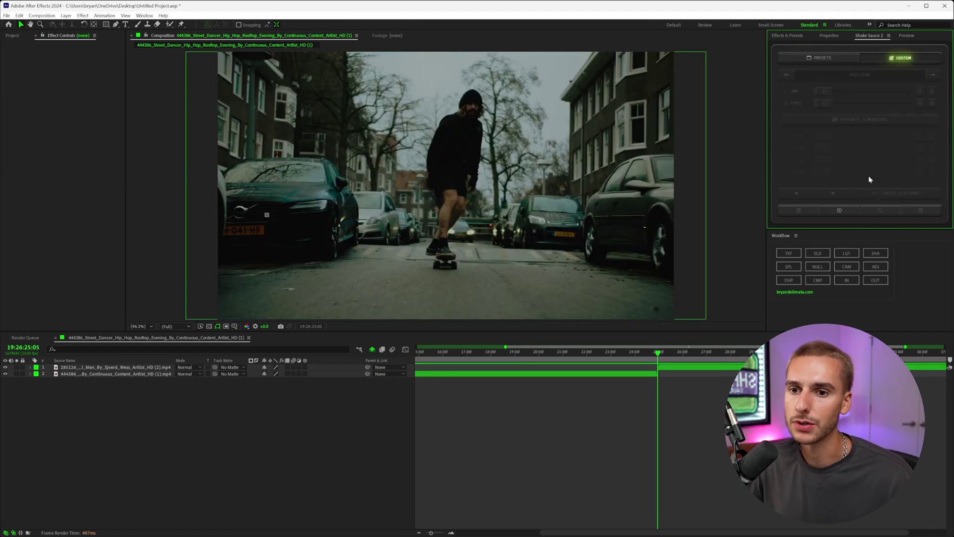
pyautogui.click(839, 211)
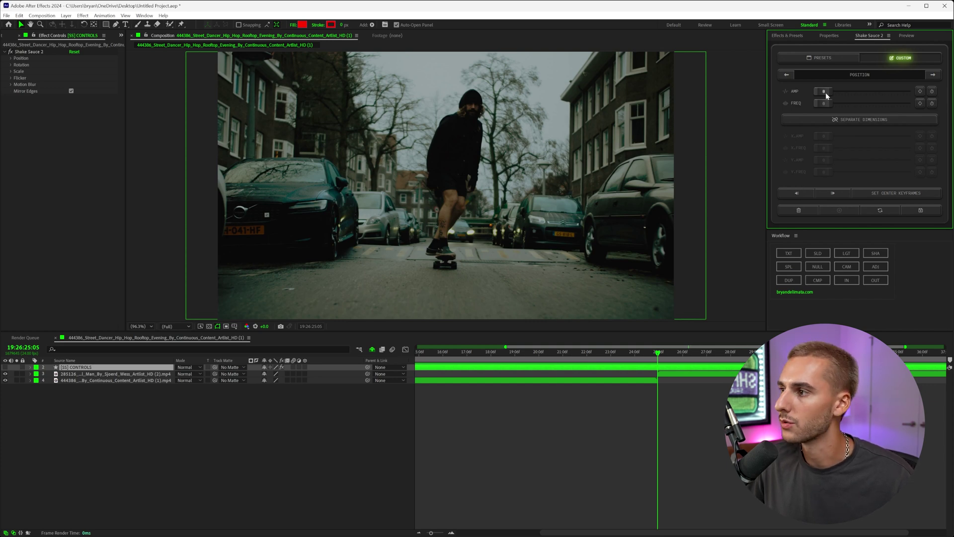
pyautogui.moveTo(824, 93); pyautogui.dragTo(847, 95)
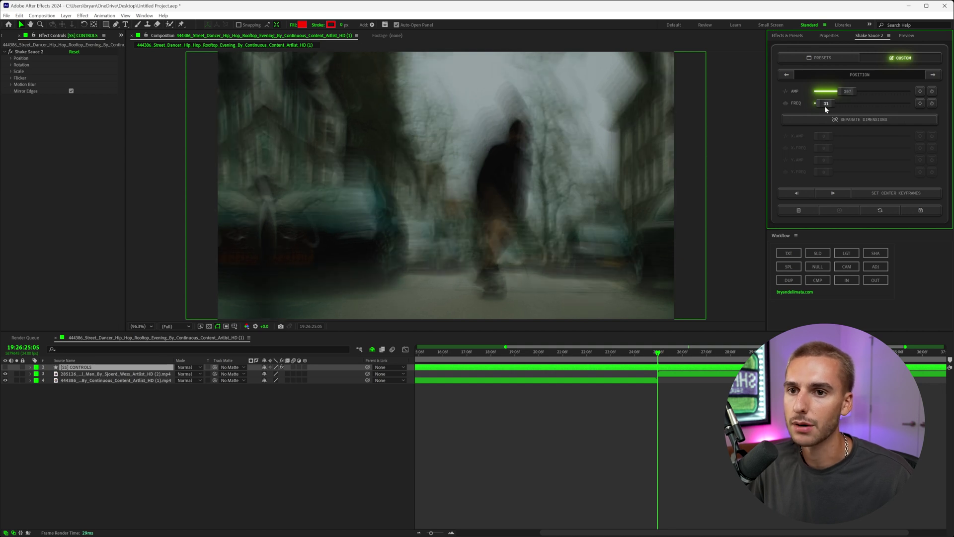
pyautogui.click(825, 104)
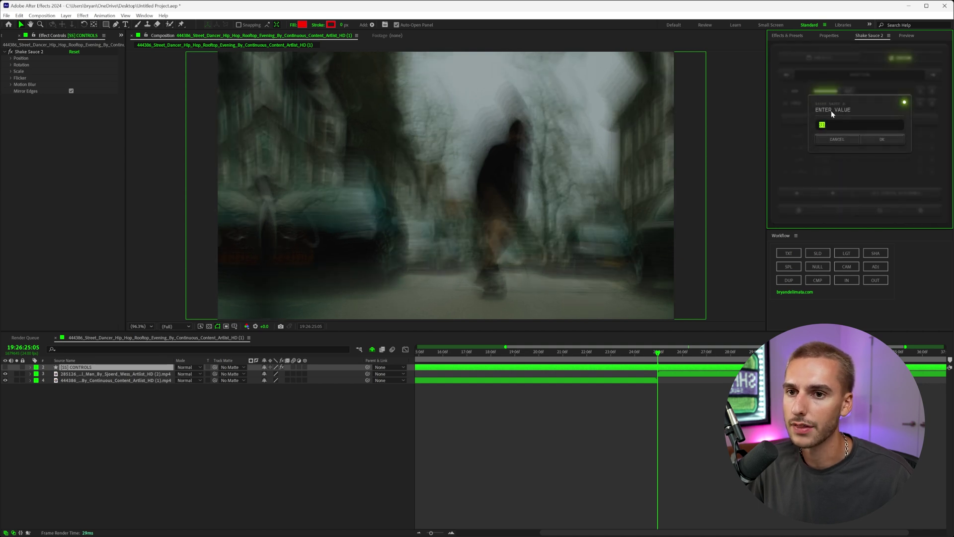
pyautogui.write('15')
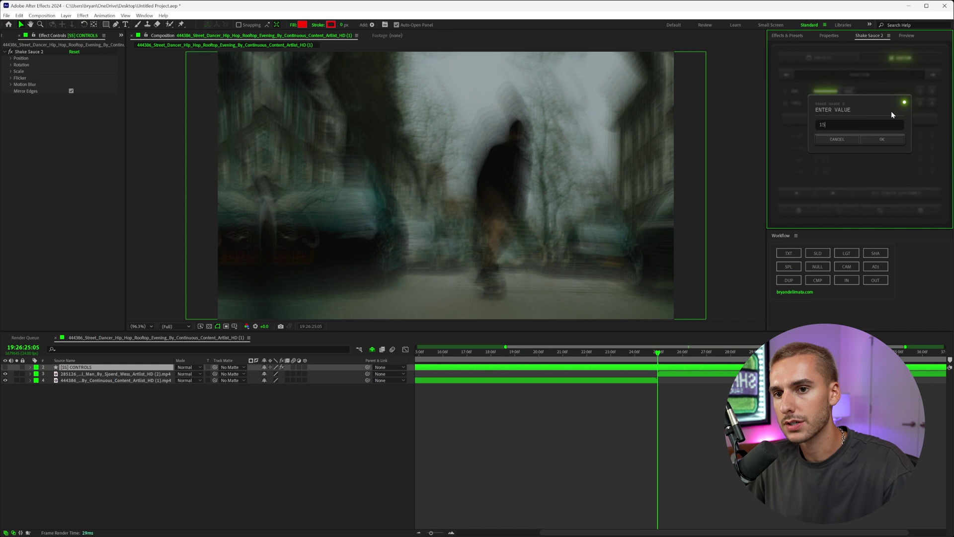
pyautogui.click(883, 141)
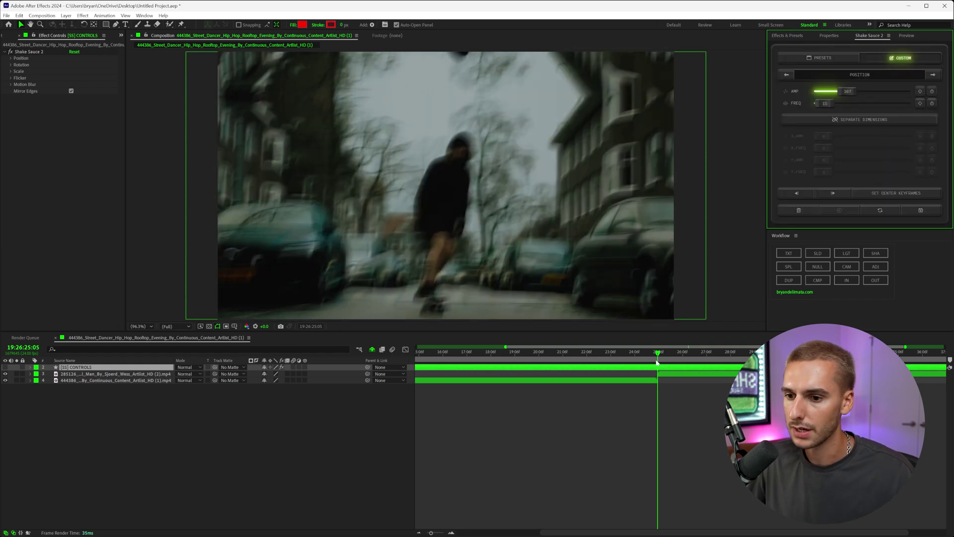
# Play the custom position shake across the cut and return the playhead to the cut.
pyautogui.click(639, 357)
pyautogui.press('space')
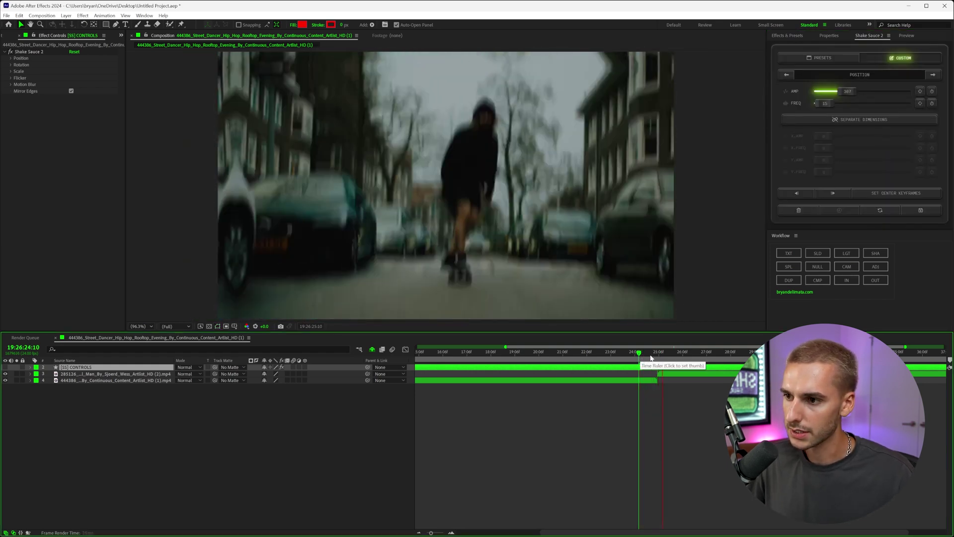
pyautogui.click(659, 353)
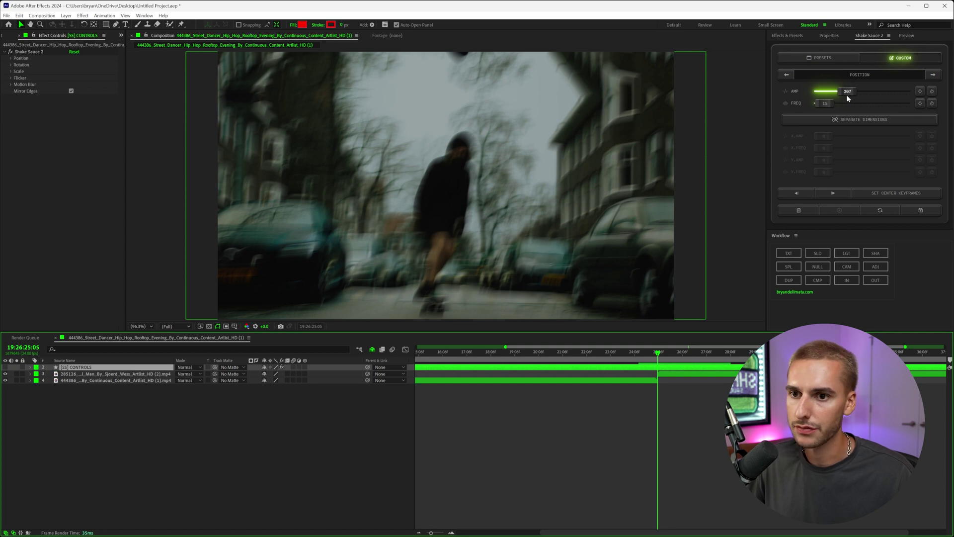
pyautogui.click(835, 120)
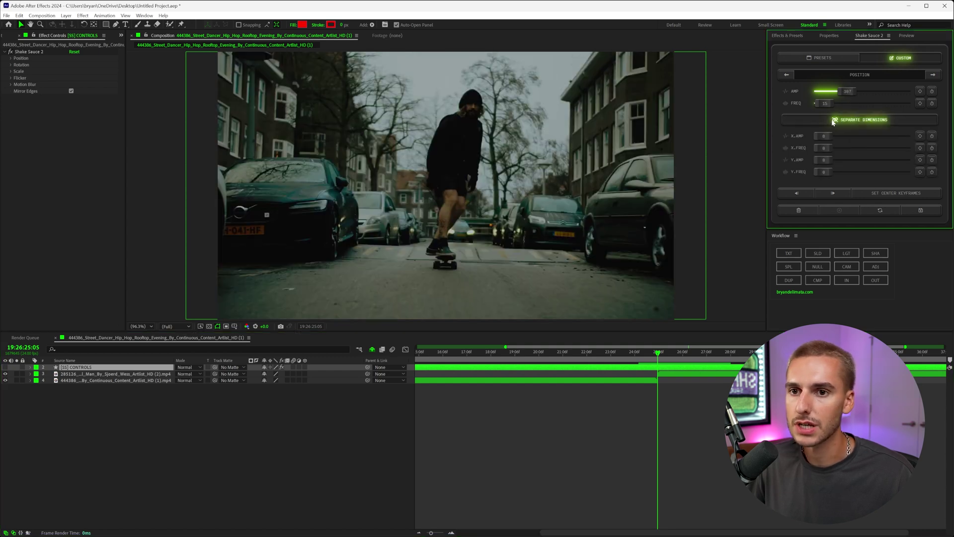
pyautogui.moveTo(822, 137); pyautogui.dragTo(842, 172)
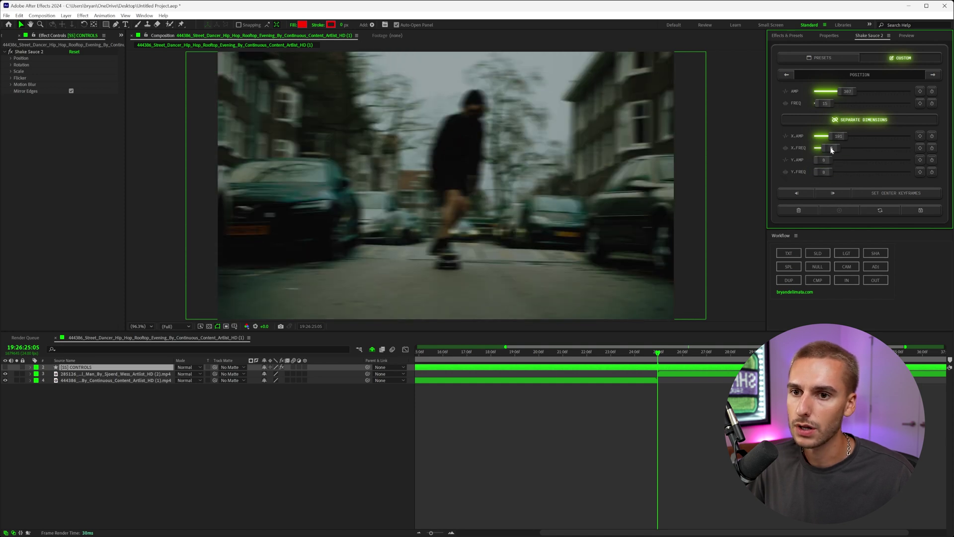
pyautogui.click(858, 120)
# Lower the position amplitude to 230 and add an eased keyframe for it at the cut.
pyautogui.moveTo(850, 95); pyautogui.dragTo(844, 95)
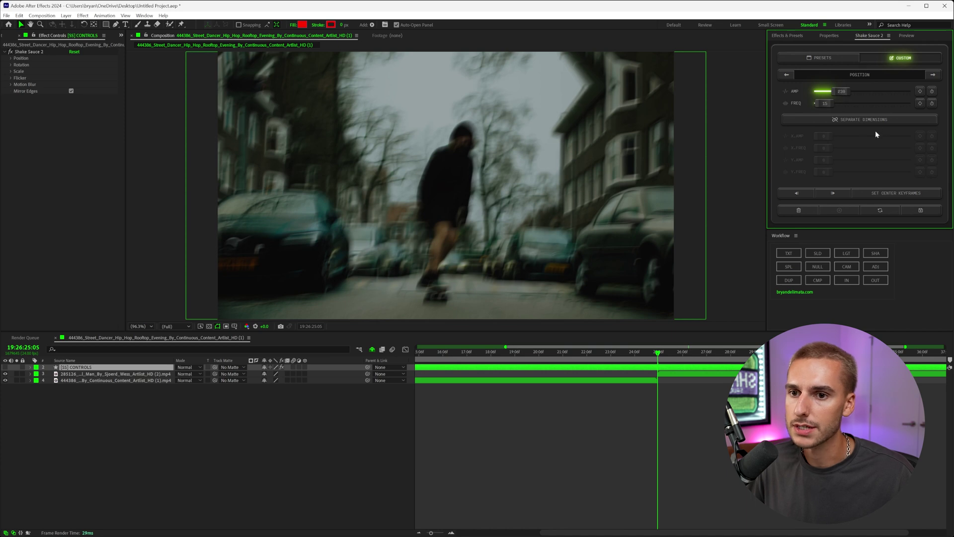
pyautogui.click(659, 356)
pyautogui.click(920, 91)
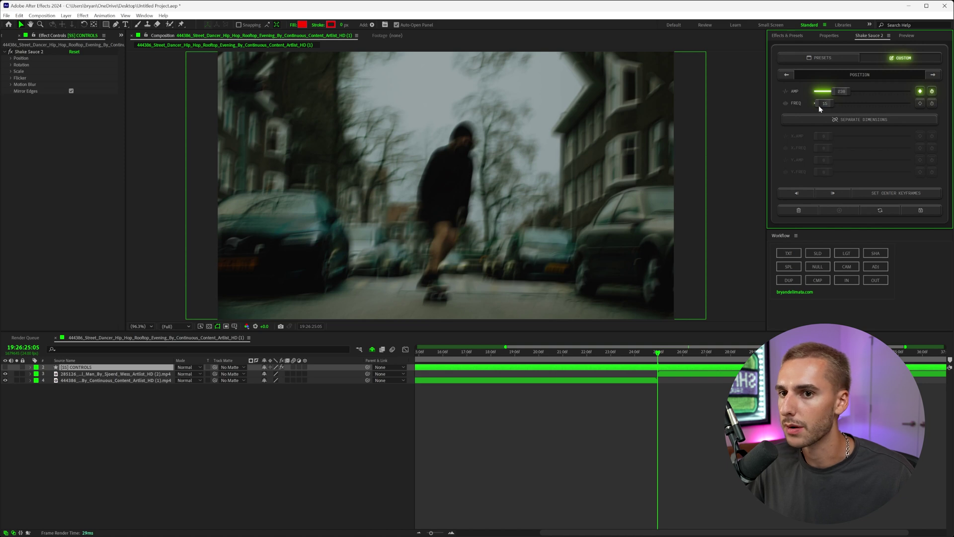
pyautogui.click(920, 92)
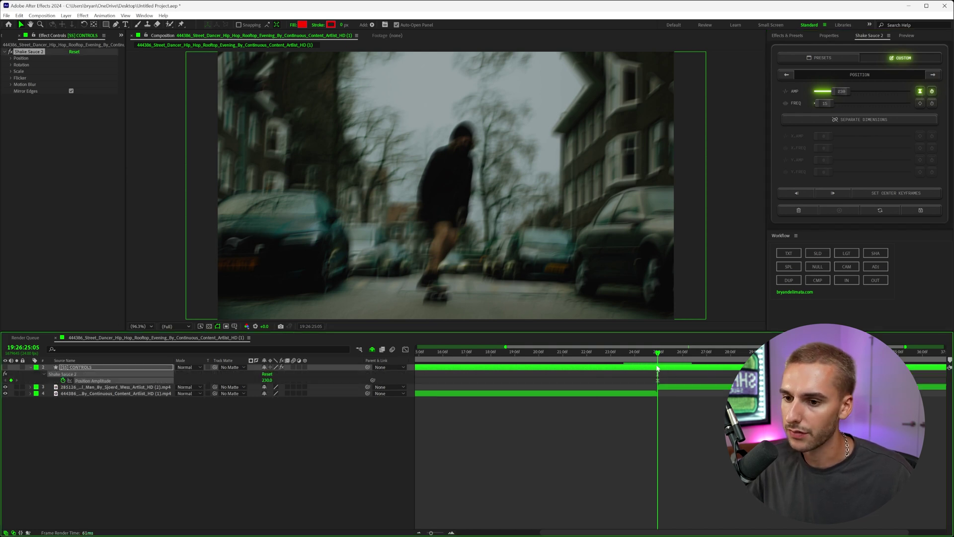
# Step the playhead around the cut to keyframe position amplitude at 0 on both sides, and return before the cut for playback.
pyautogui.click(799, 193)
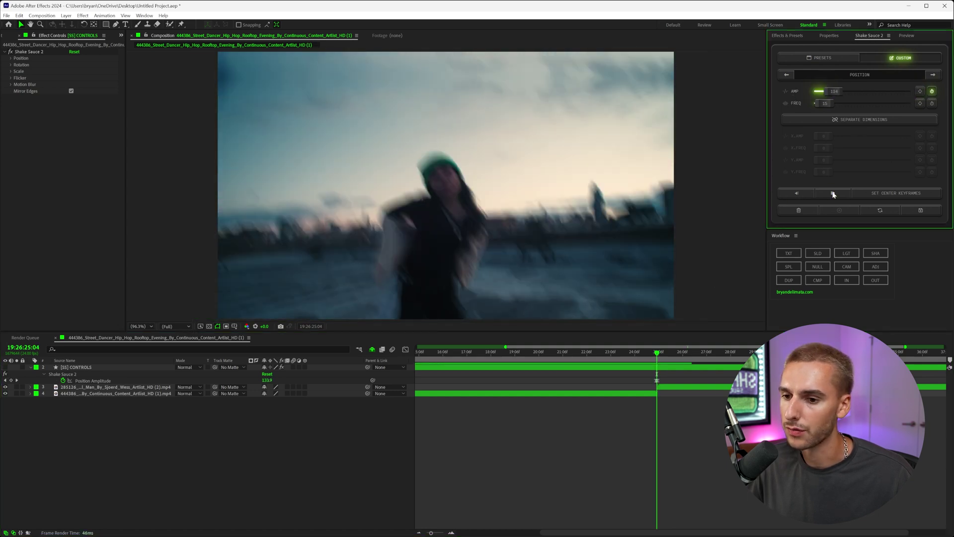
pyautogui.click(833, 193)
pyautogui.press('space')
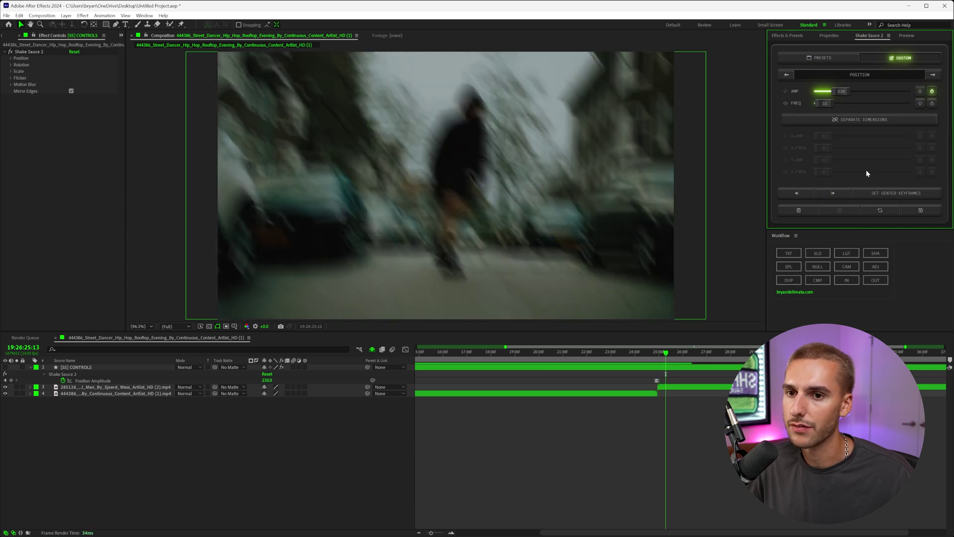
pyautogui.click(646, 352)
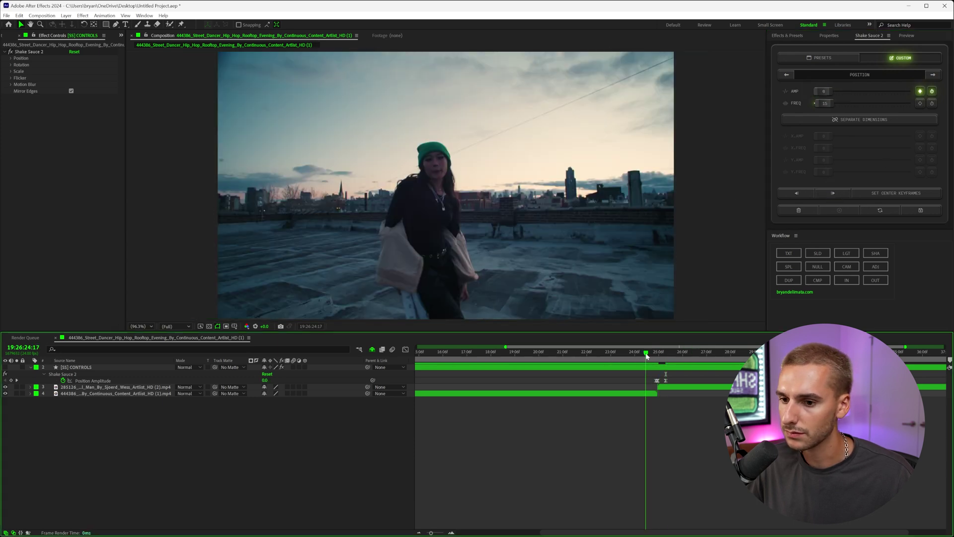
# Try rotation and scale shake values at the cut and play the transition to preview them.
pyautogui.moveTo(648, 355); pyautogui.dragTo(658, 357)
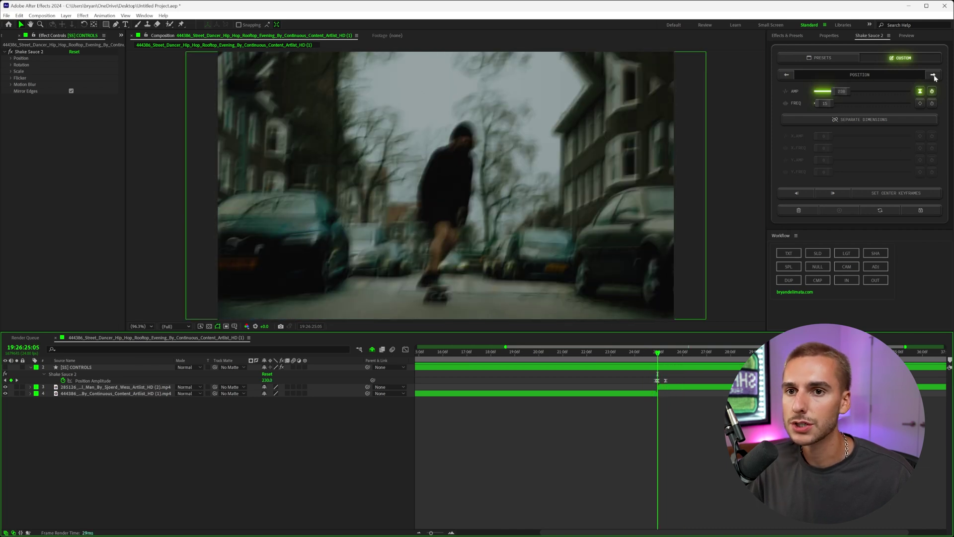
pyautogui.click(933, 76)
pyautogui.moveTo(827, 92); pyautogui.dragTo(827, 116)
pyautogui.click(646, 352)
pyautogui.press('space')
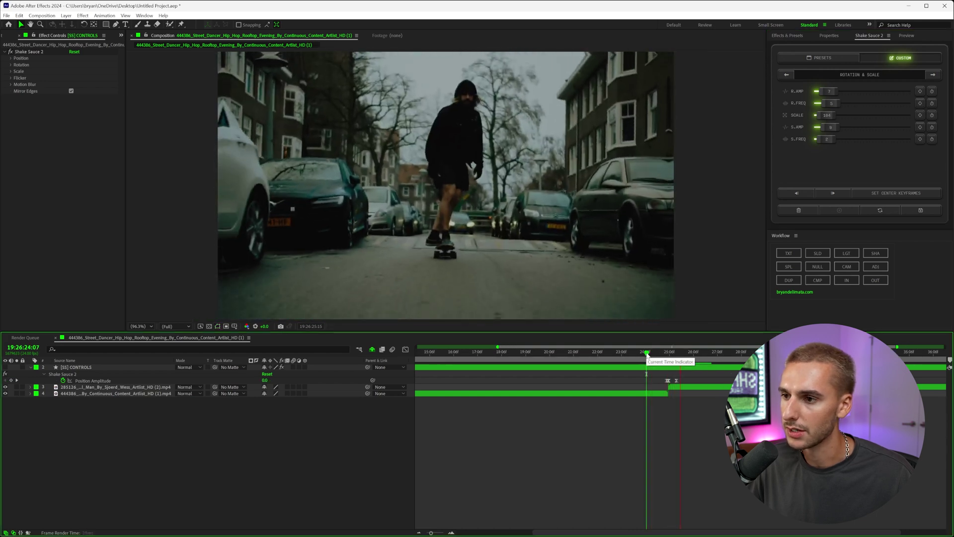
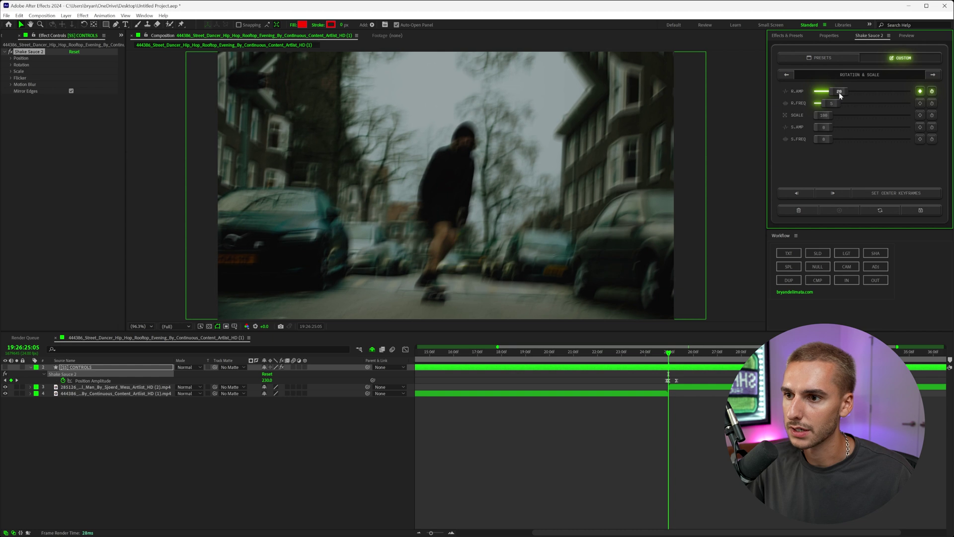
# Keyframe rotation amplitude at 26 on the cut and 0 on both sides, aligned with the position keyframes, and select them all.
pyautogui.click(677, 353)
pyautogui.moveTo(827, 91); pyautogui.dragTo(756, 93)
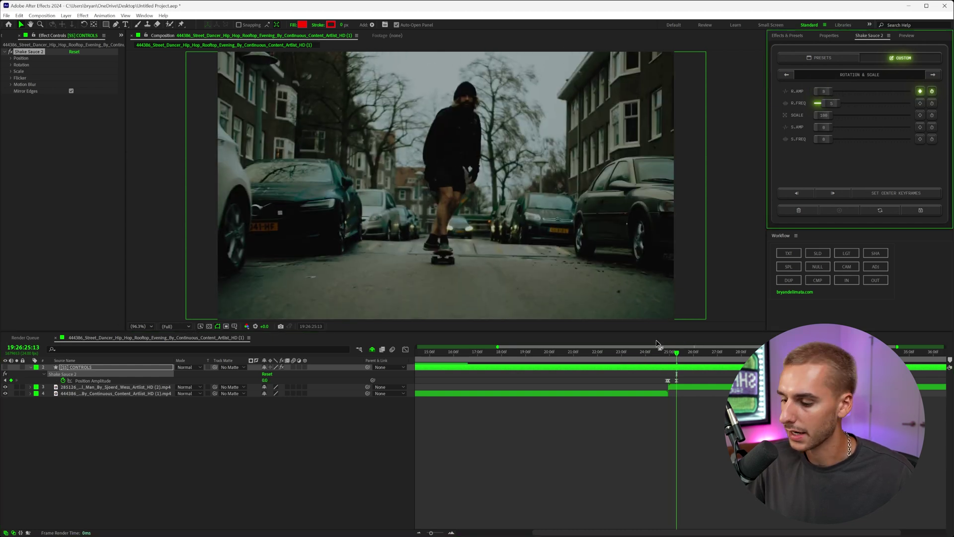
pyautogui.moveTo(435, 534); pyautogui.dragTo(447, 534)
pyautogui.press('u')
pyautogui.click(533, 352)
pyautogui.press('pageup')
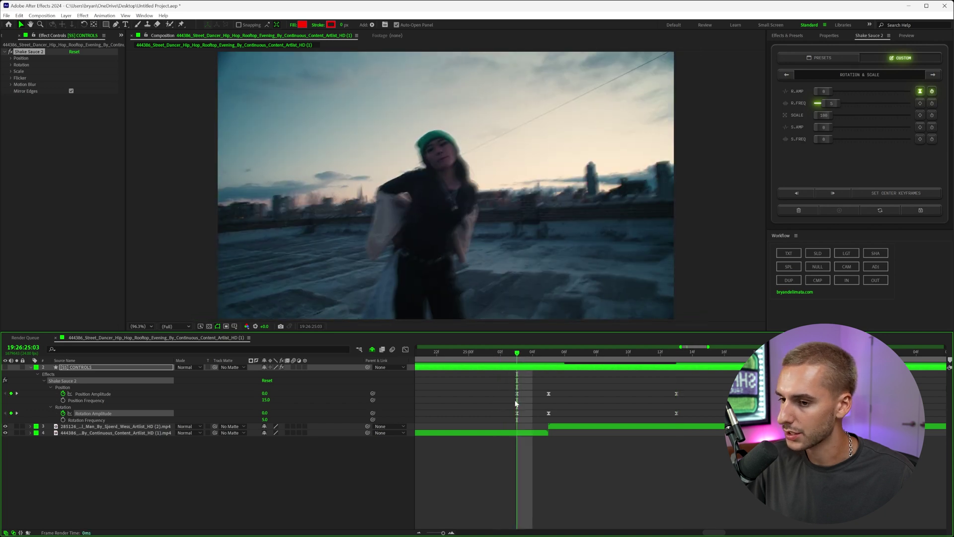
pyautogui.moveTo(511, 389); pyautogui.dragTo(695, 421)
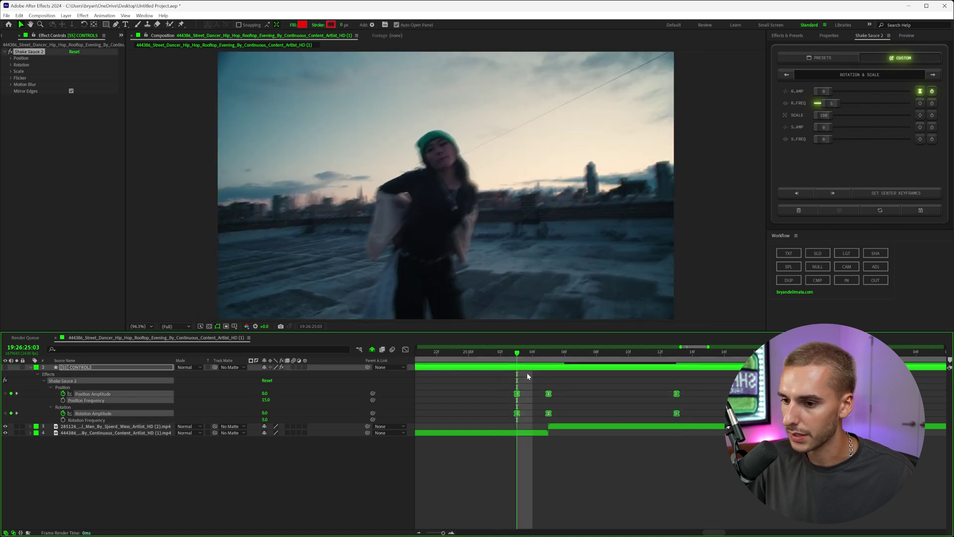
# Step and scrub frame by frame through the cut to examine the shake, ending on the first keyframe.
pyautogui.press('pageup')
pyautogui.press('pageup')
pyautogui.moveTo(491, 362); pyautogui.dragTo(559, 364)
pyautogui.press('pageup')
pyautogui.click(589, 394)
pyautogui.moveTo(831, 102)
pyautogui.mouseDown()
pyautogui.moveTo(846, 104)
pyautogui.moveTo(837, 106)
pyautogui.mouseUp()
pyautogui.press('pageup')
pyautogui.press('pageup')
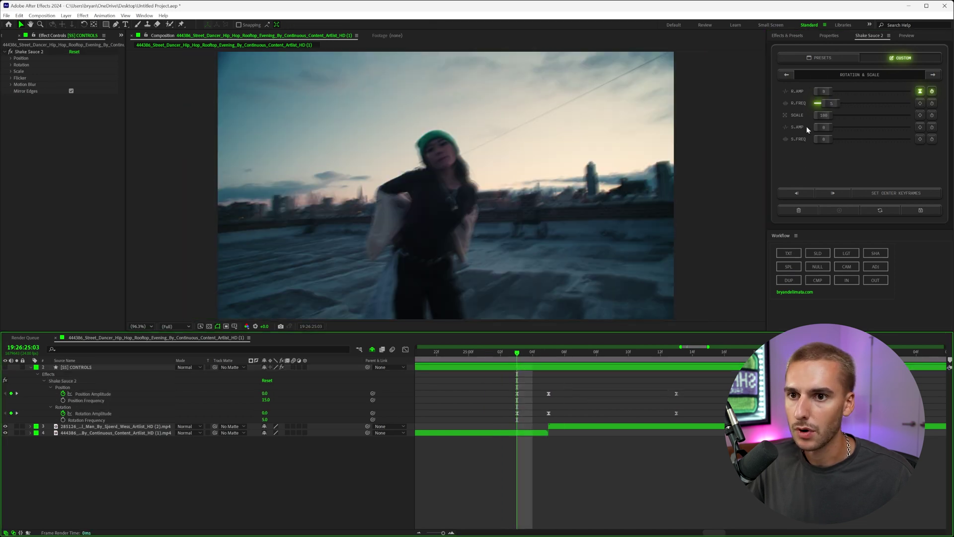
# Keyframe scale amplitude at 15 and master scale at 121 on the cut, with 0 and 100 on both sides.
pyautogui.click(920, 127)
pyautogui.press('pagedown')
pyautogui.press('pagedown')
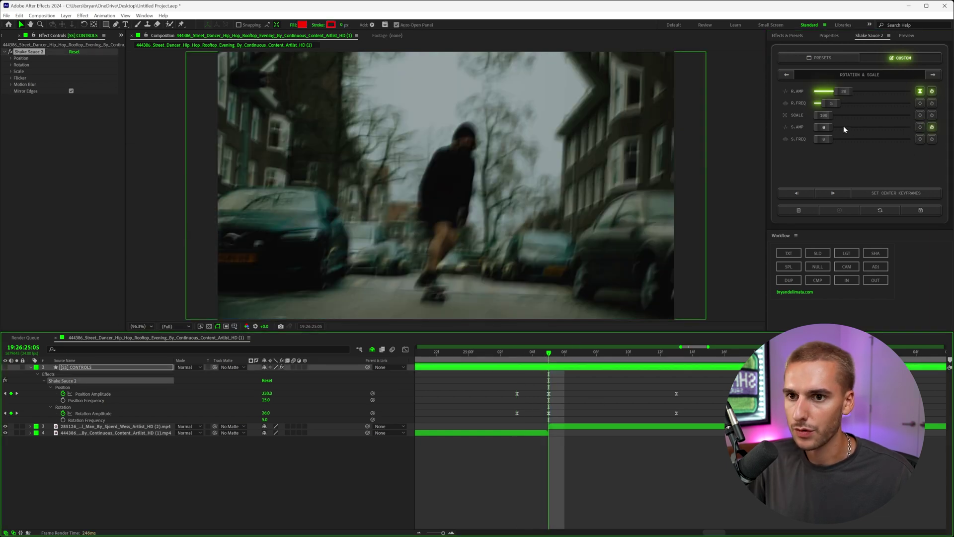
pyautogui.moveTo(822, 127); pyautogui.dragTo(842, 118)
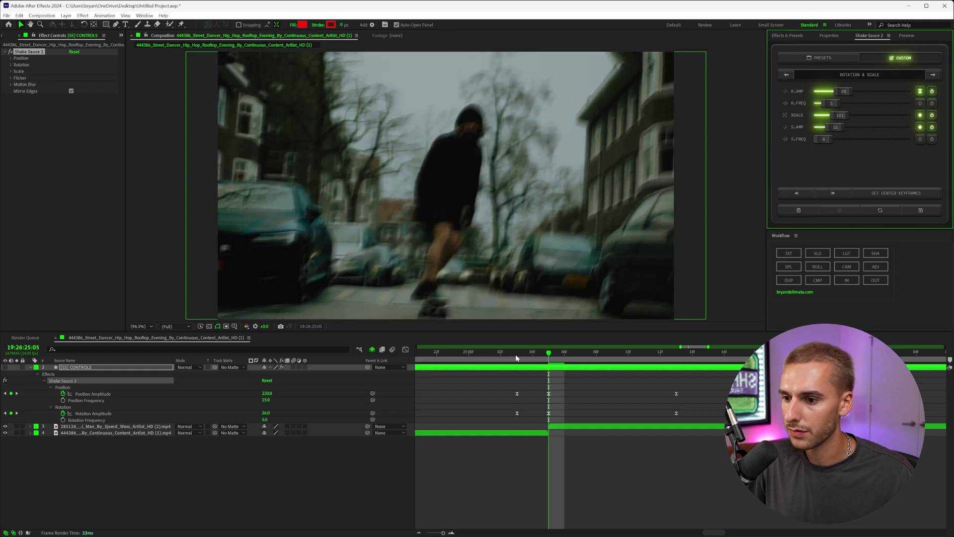
pyautogui.click(516, 358)
# Keyframe flicker brightness at 3 on the cut and at 0 one frame before and after it.
pyautogui.click(937, 75)
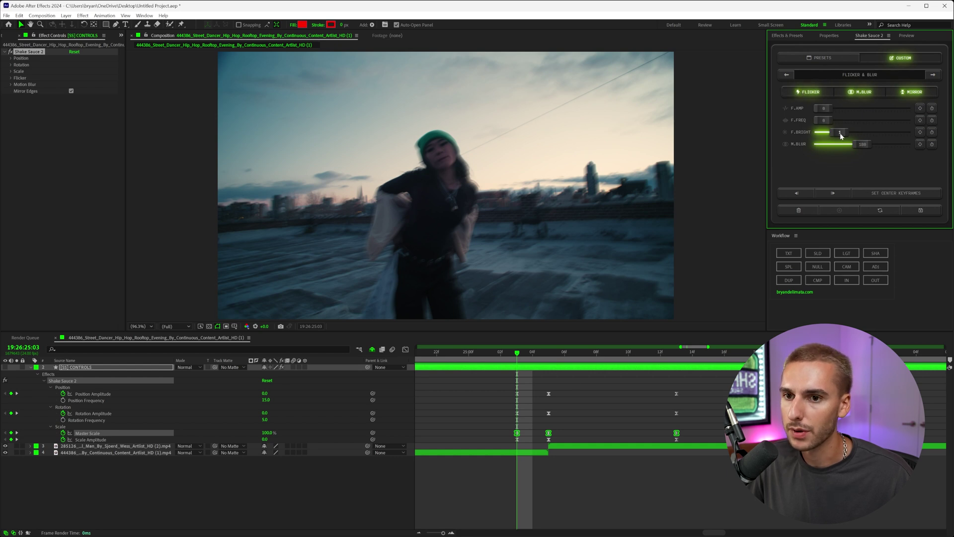
pyautogui.click(832, 193)
pyautogui.moveTo(837, 131); pyautogui.dragTo(860, 144)
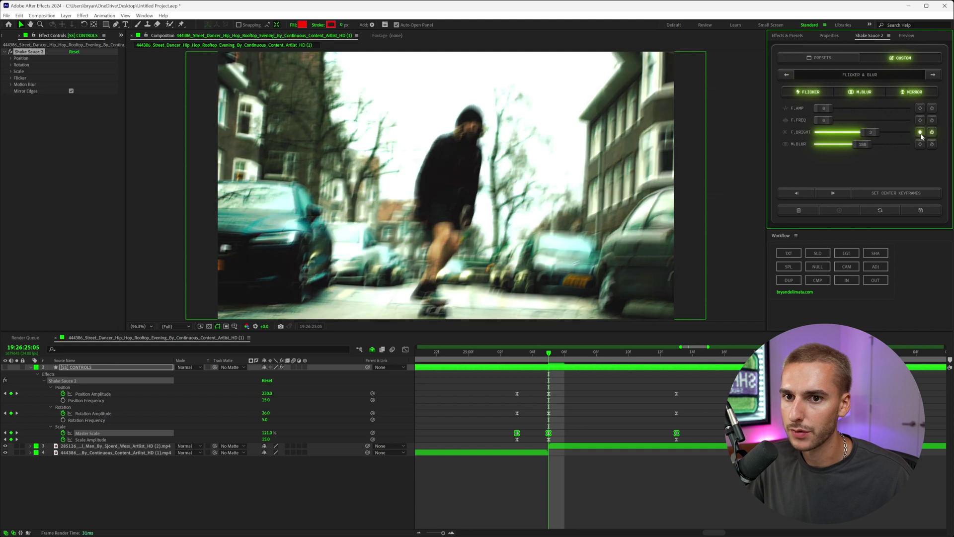
pyautogui.moveTo(549, 354); pyautogui.dragTo(531, 360)
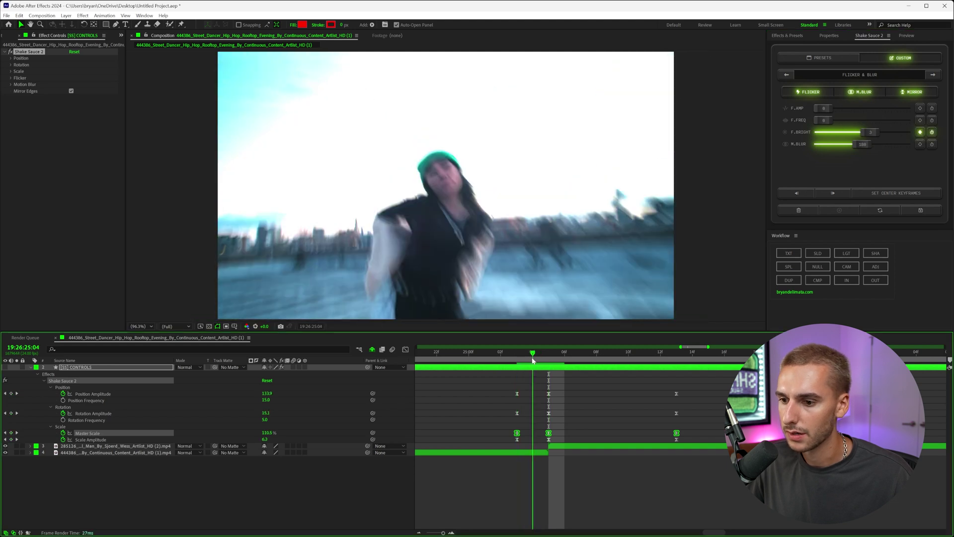
pyautogui.click(865, 144)
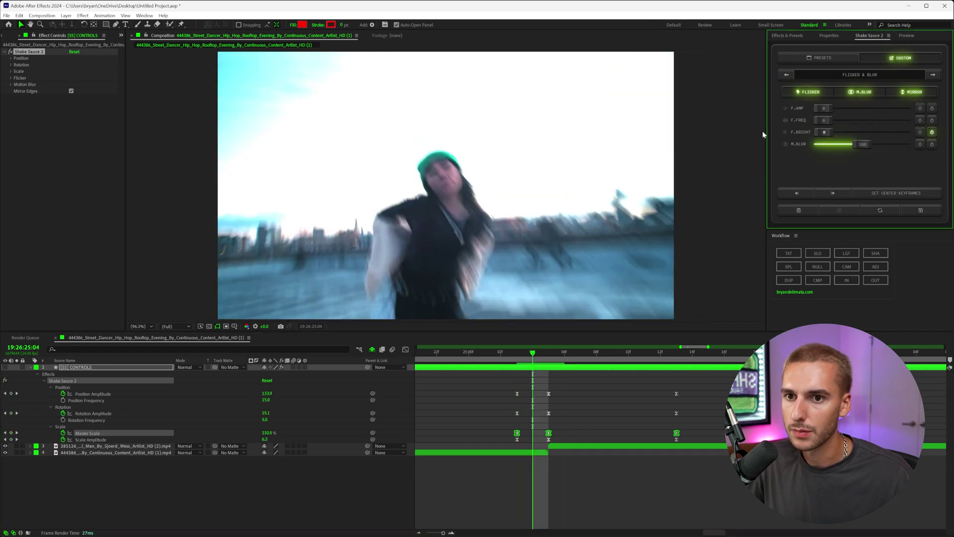
pyautogui.moveTo(835, 135); pyautogui.dragTo(811, 133)
pyautogui.click(566, 359)
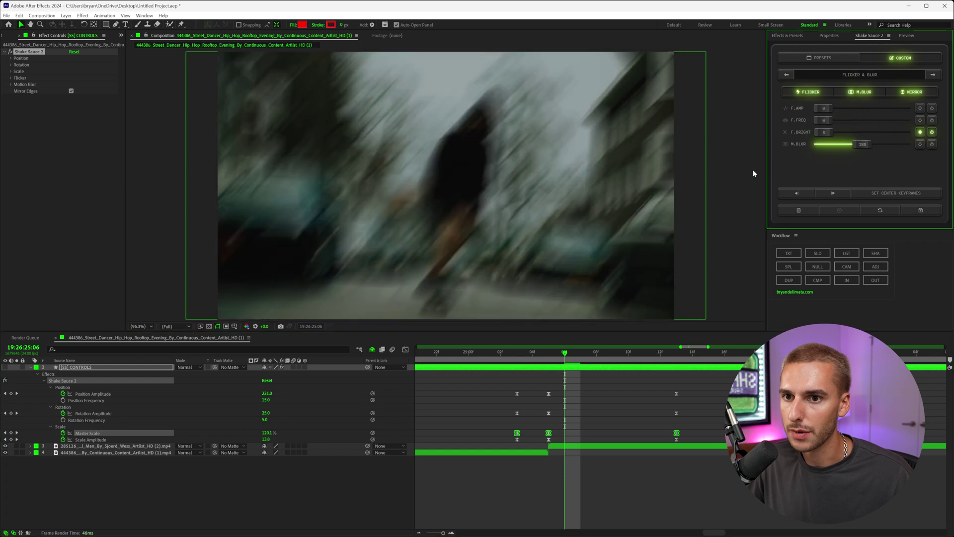
# Reveal all keyframed shake properties on the controls layer, ease every keyframe, and return the playhead to the first keyframe.
pyautogui.click(554, 375)
pyautogui.press('u')
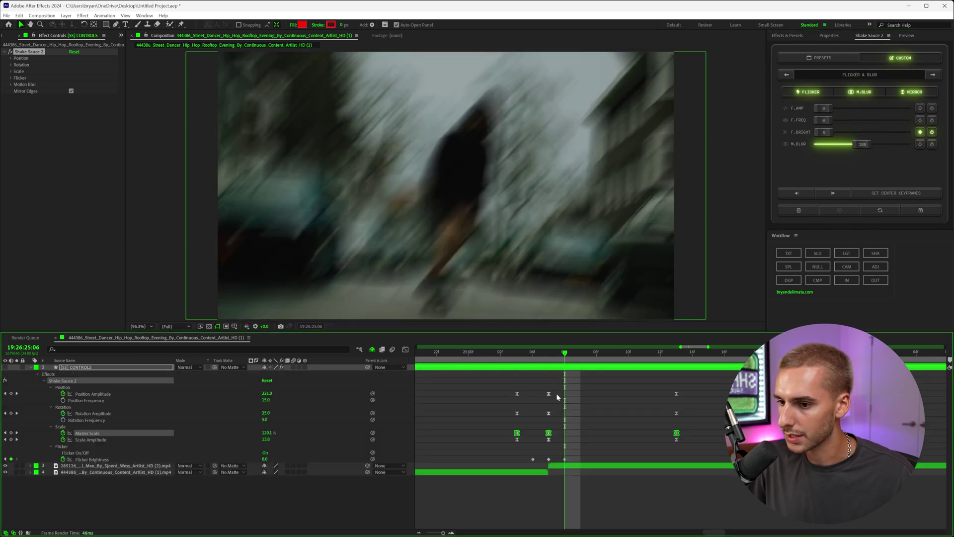
pyautogui.moveTo(728, 391); pyautogui.dragTo(497, 462)
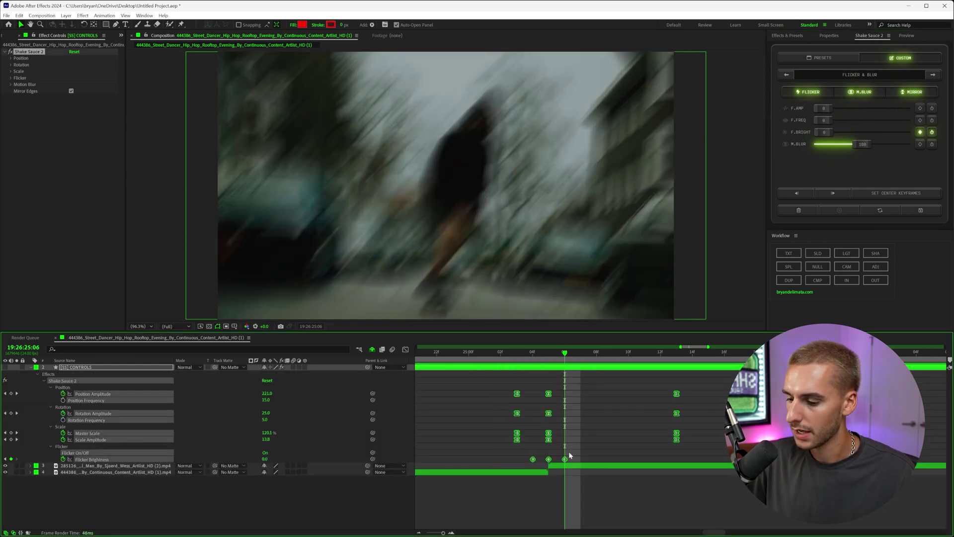
pyautogui.click(516, 497)
pyautogui.click(517, 352)
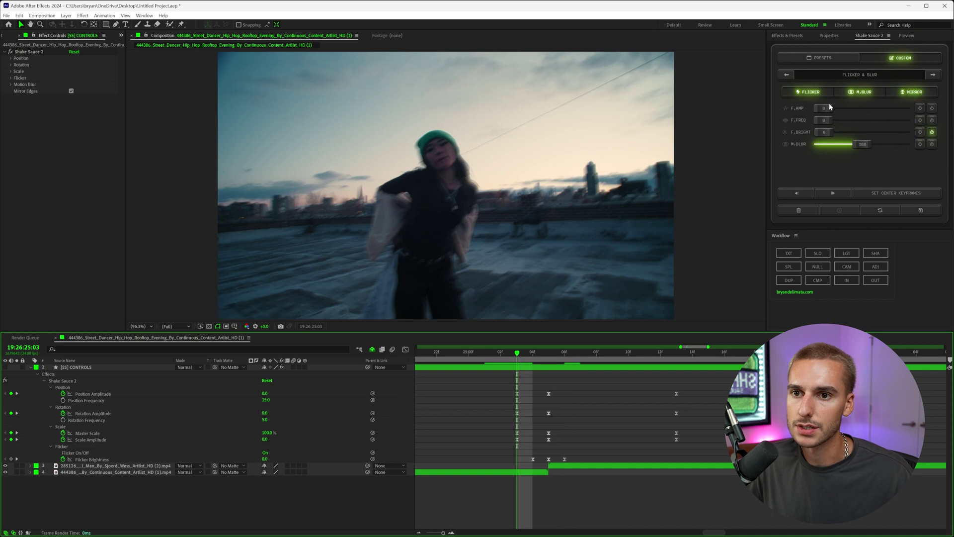
# Set rotation amplitude and frequency to 0 at the cut, remove the rotation amplitude keyframes, and scrub across the cut.
pyautogui.press('pagedown')
pyautogui.press('pagedown')
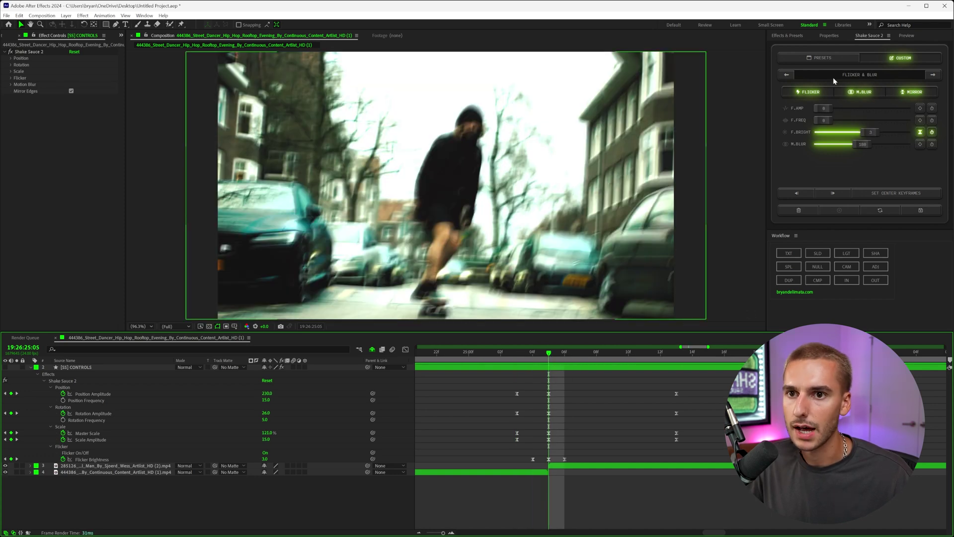
pyautogui.click(785, 75)
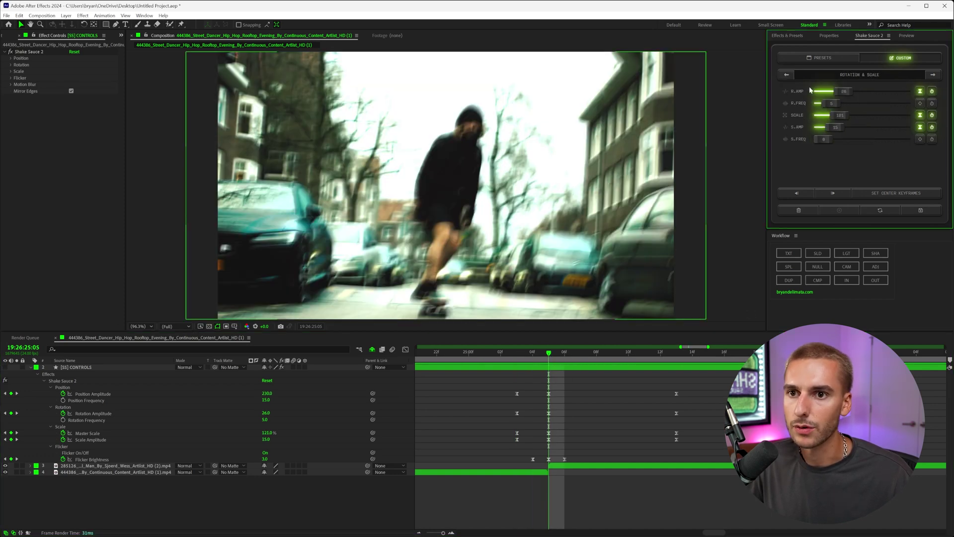
pyautogui.click(920, 92)
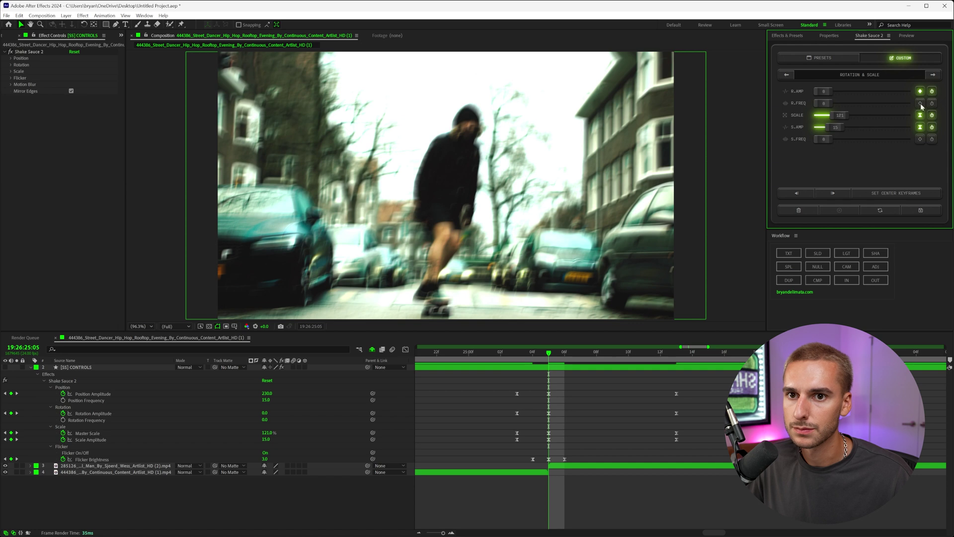
pyautogui.click(932, 92)
pyautogui.click(932, 92)
pyautogui.moveTo(549, 352); pyautogui.dragTo(485, 353)
pyautogui.click(548, 353)
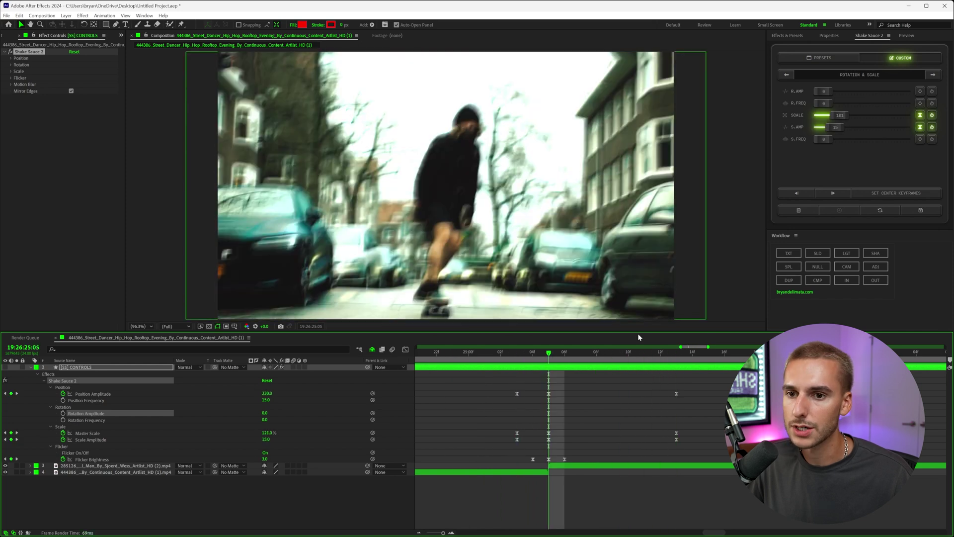
# Turn the shake's motion blur off, scrub across the cut to compare, and turn it back on.
pyautogui.click(933, 74)
pyautogui.click(864, 94)
pyautogui.click(864, 94)
pyautogui.moveTo(861, 145)
pyautogui.mouseDown()
pyautogui.moveTo(941, 148)
pyautogui.moveTo(862, 148)
pyautogui.mouseUp()
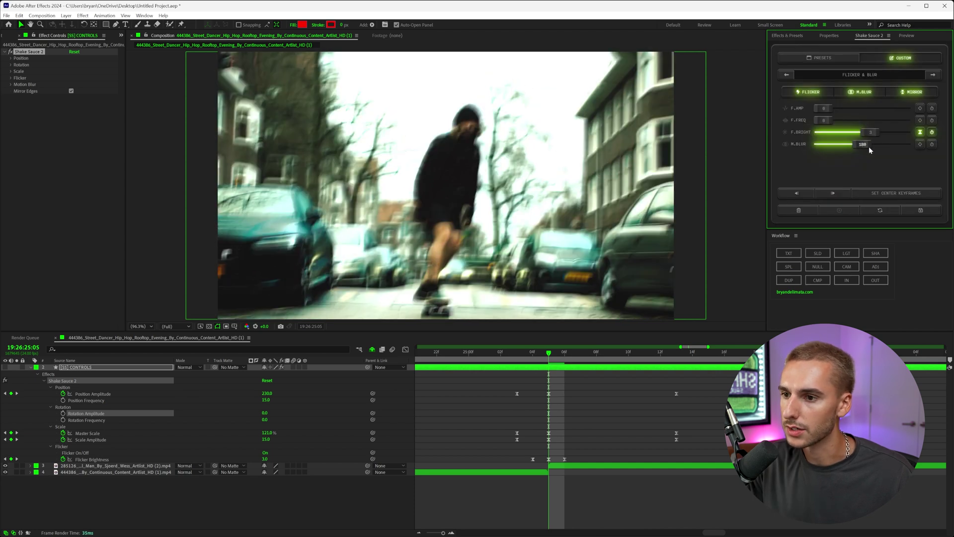
pyautogui.click(873, 94)
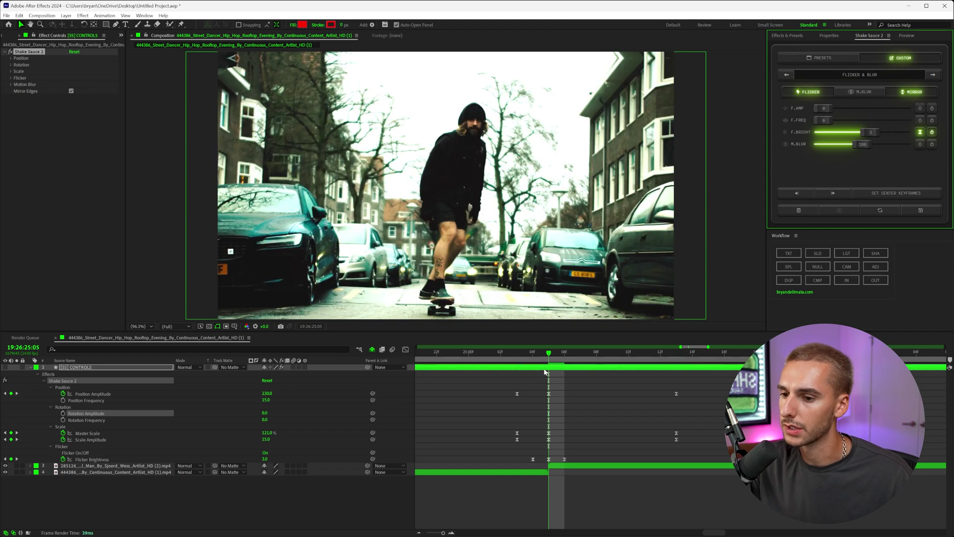
pyautogui.click(455, 361)
pyautogui.moveTo(455, 361); pyautogui.dragTo(553, 357)
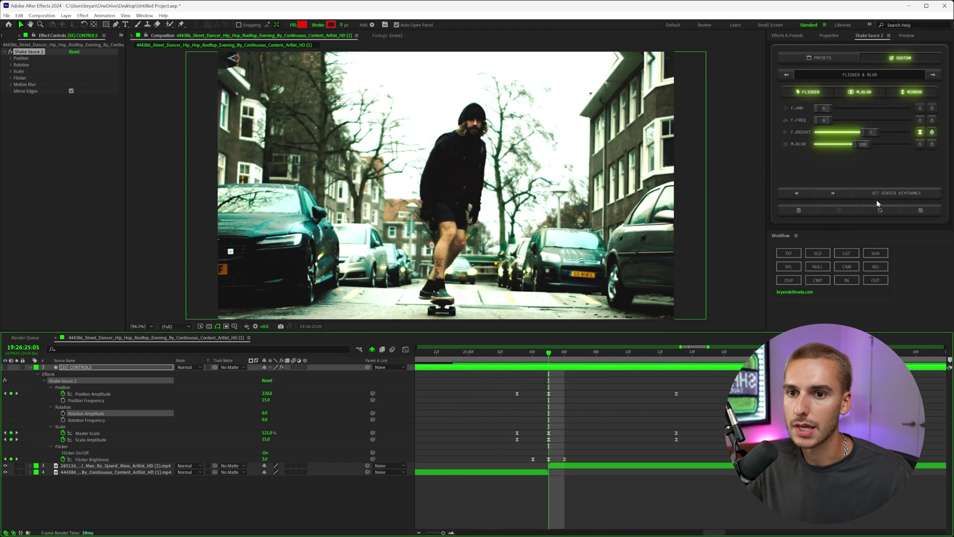
# Turn edge mirroring off and back on to compare the frame edges, and move the playhead before the cut.
pyautogui.click(913, 93)
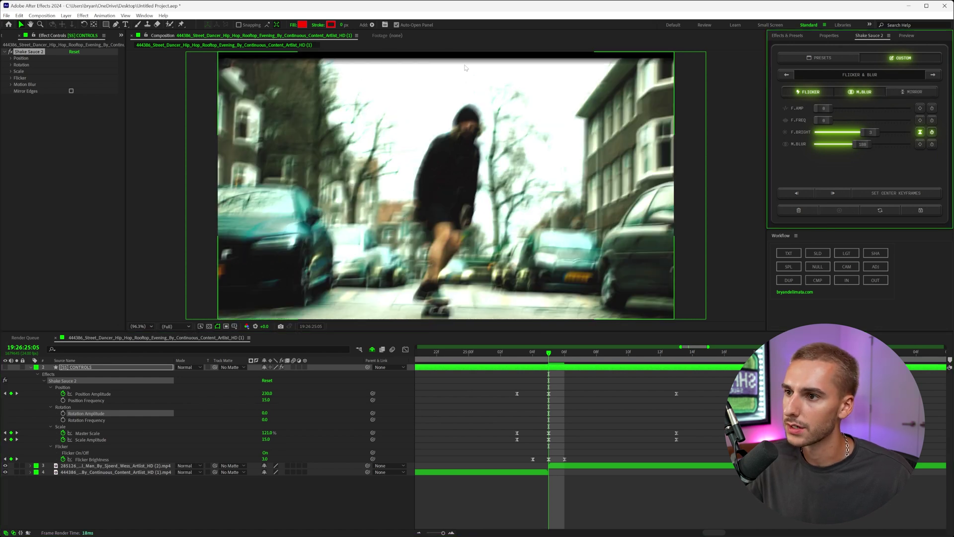
pyautogui.click(914, 92)
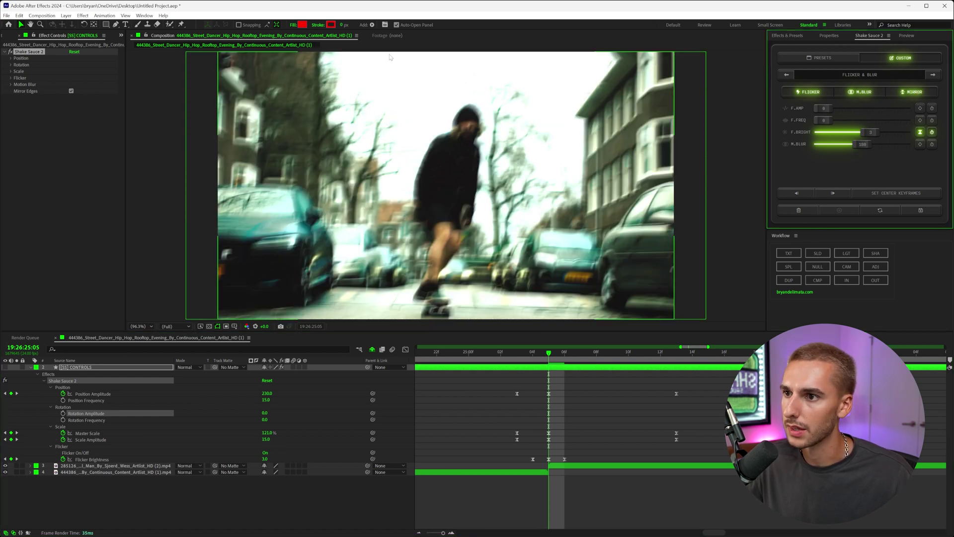
pyautogui.click(557, 363)
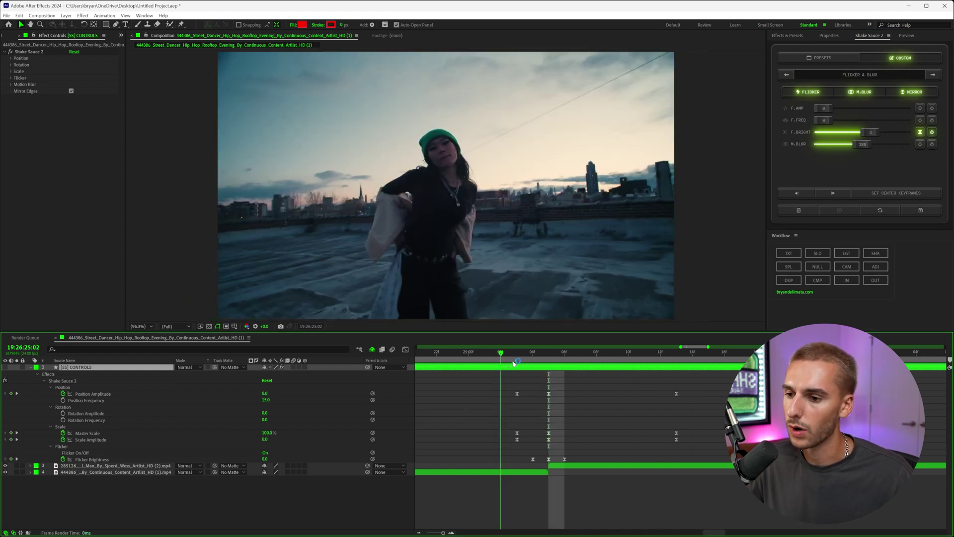
# Set the keyframes at the cut as the shake's center keyframes and select them in the timeline.
pyautogui.click(549, 355)
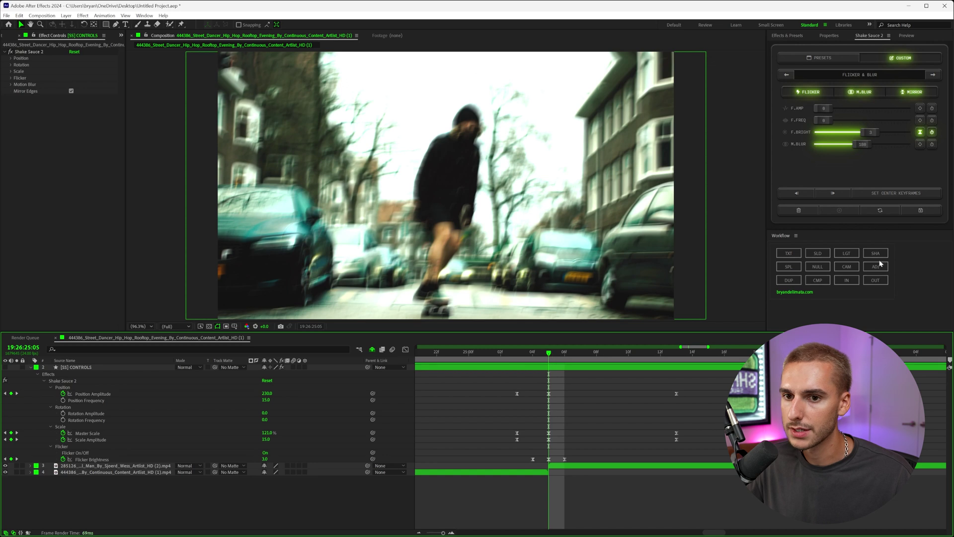
pyautogui.click(913, 194)
pyautogui.click(540, 356)
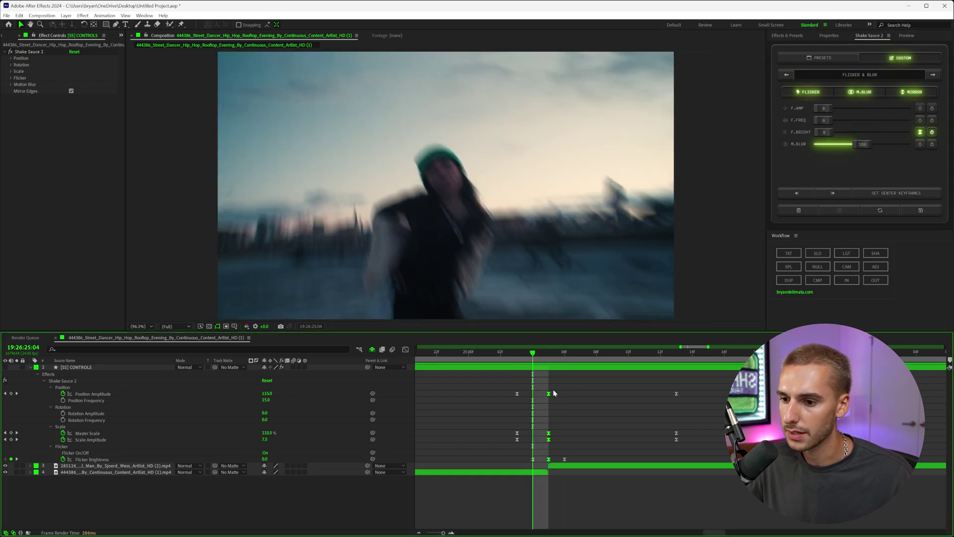
pyautogui.moveTo(559, 386); pyautogui.dragTo(539, 461)
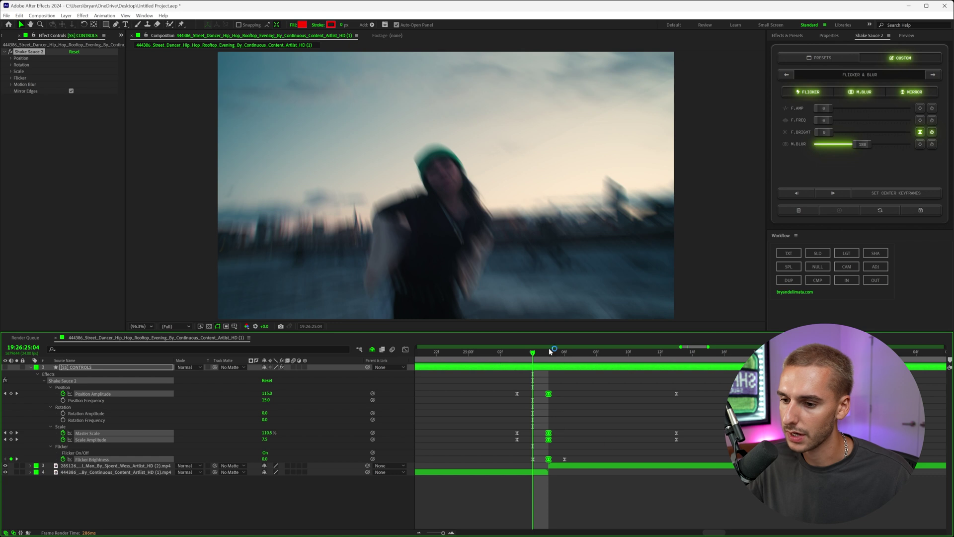
pyautogui.click(545, 377)
pyautogui.moveTo(556, 387); pyautogui.dragTo(539, 461)
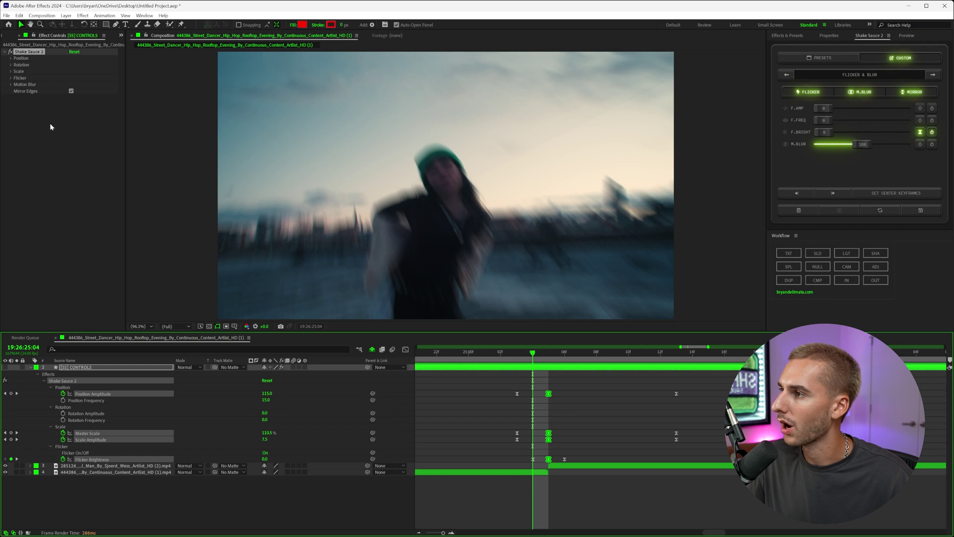
# Set the Red label color to hex 00FF00 in the label preferences and apply the preferences.
pyautogui.click(7, 15)
pyautogui.moveTo(26, 19)
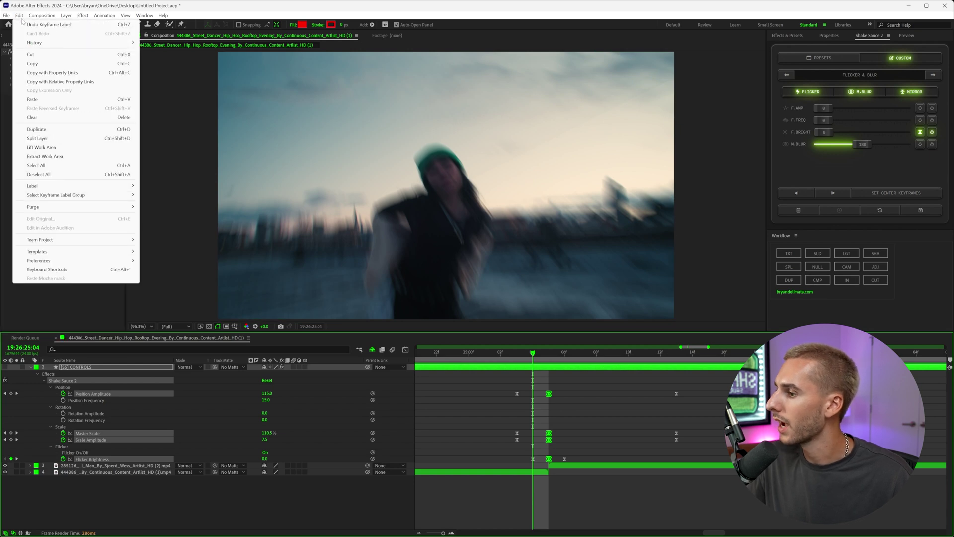
pyautogui.moveTo(99, 260)
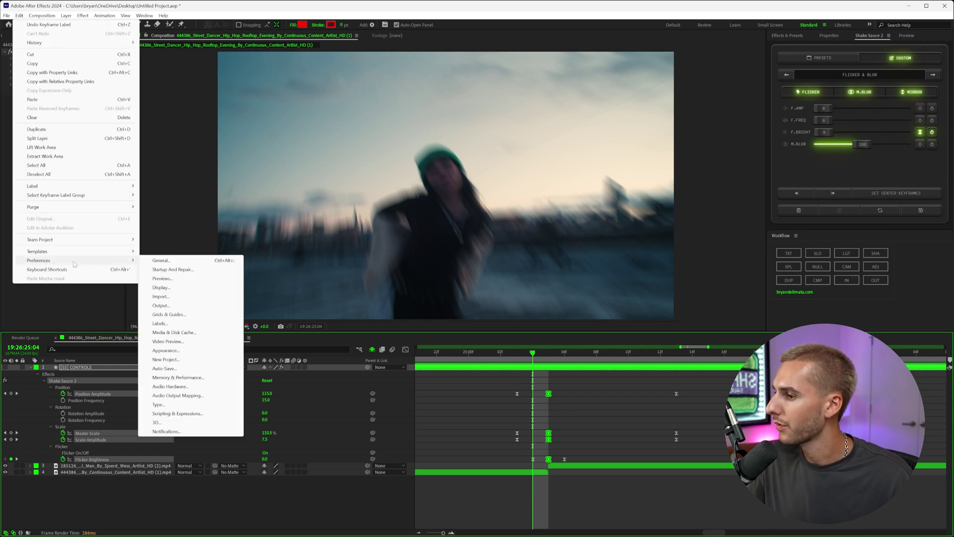
pyautogui.click(166, 325)
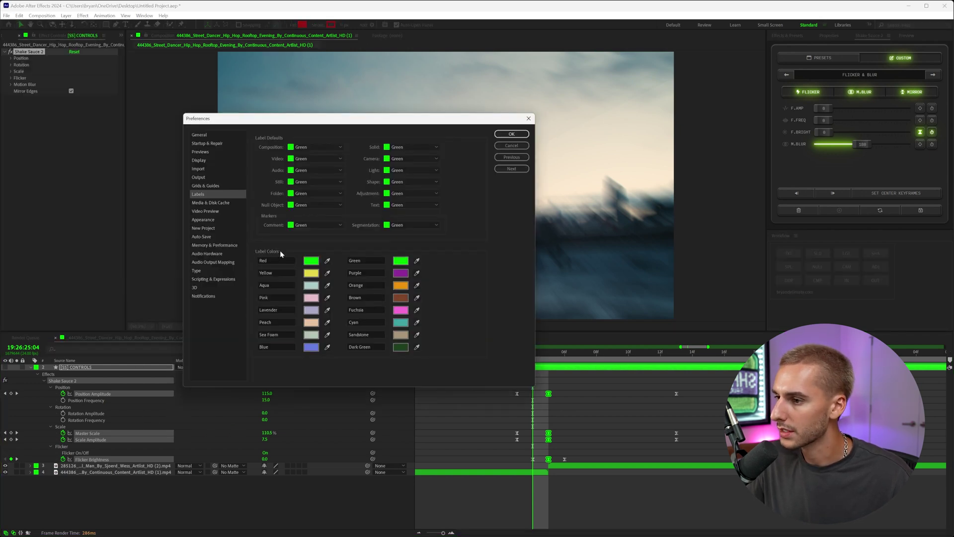
pyautogui.click(311, 261)
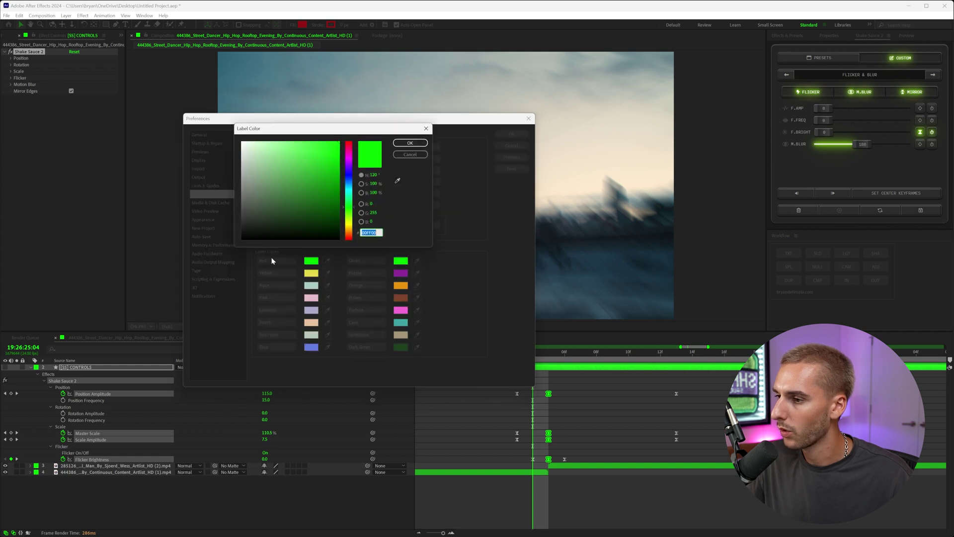
pyautogui.moveTo(350, 201)
pyautogui.mouseDown()
pyautogui.moveTo(350, 232)
pyautogui.moveTo(351, 212)
pyautogui.mouseUp()
pyautogui.click(373, 205)
pyautogui.write('0')
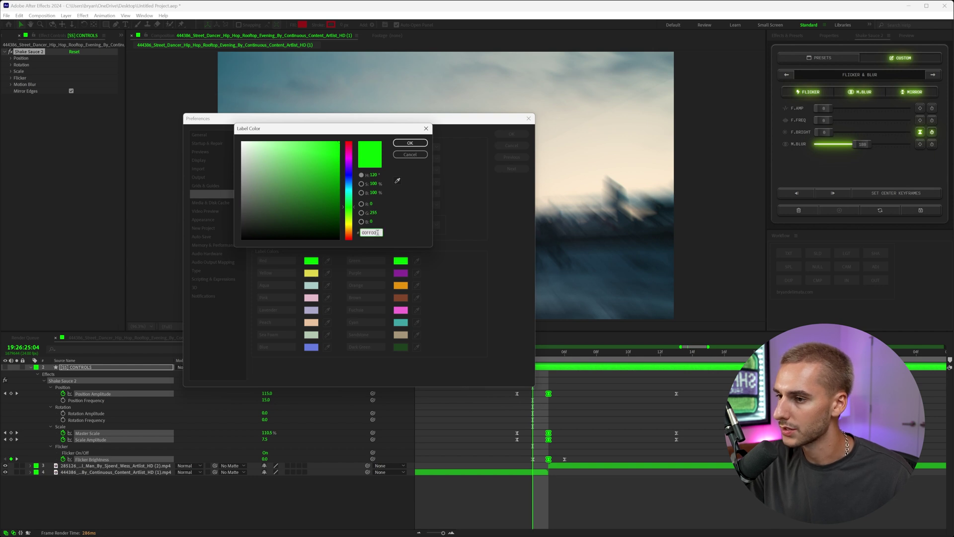
pyautogui.click(410, 142)
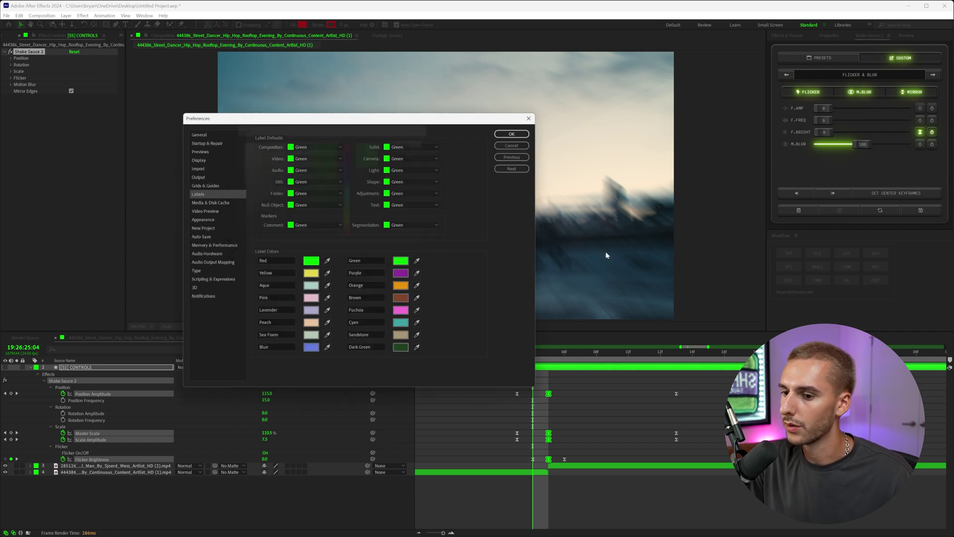
pyautogui.click(511, 133)
# Place the playhead before the cut and preview the custom shake transition.
pyautogui.click(514, 356)
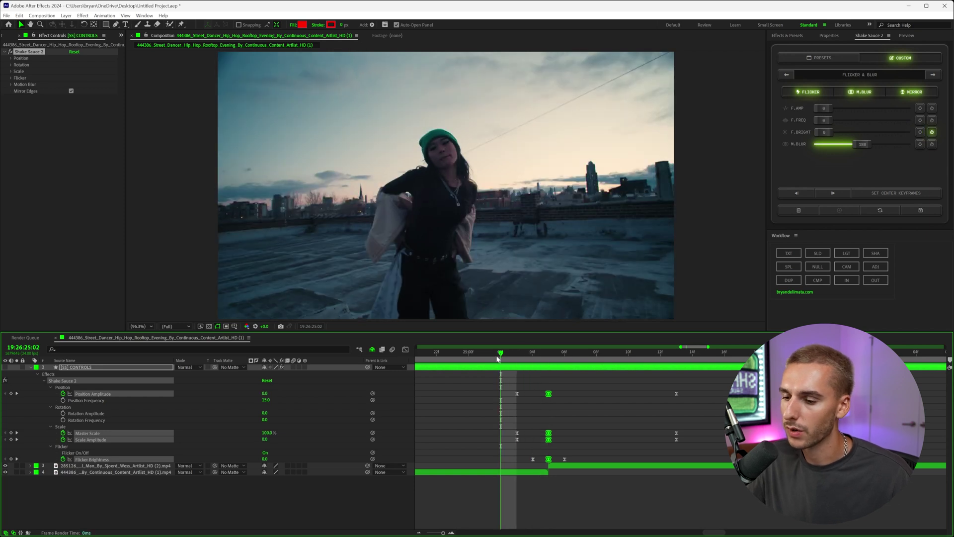
pyautogui.press('space')
pyautogui.press('space')
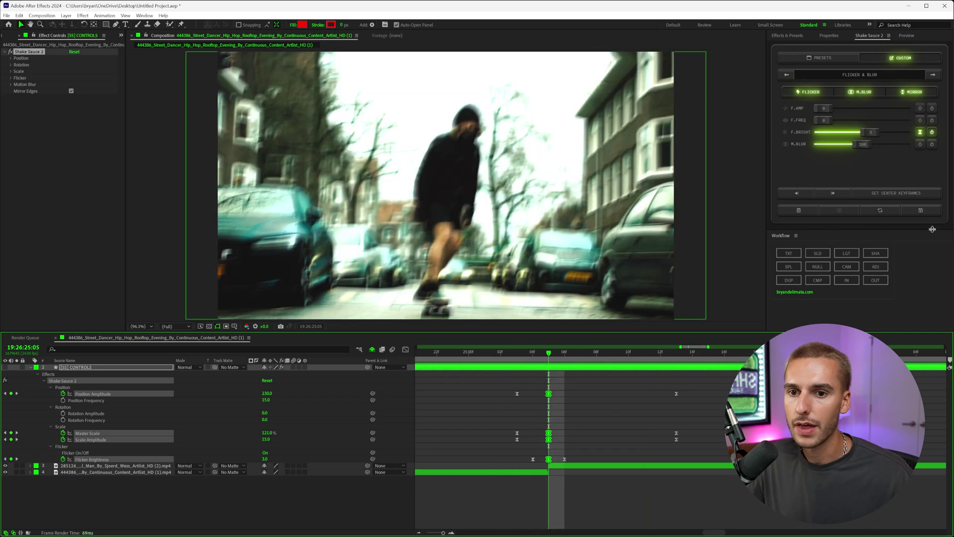
# Save the custom shake as a preset named "SHAKE SACUE MASTER CLASS".
pyautogui.click(919, 210)
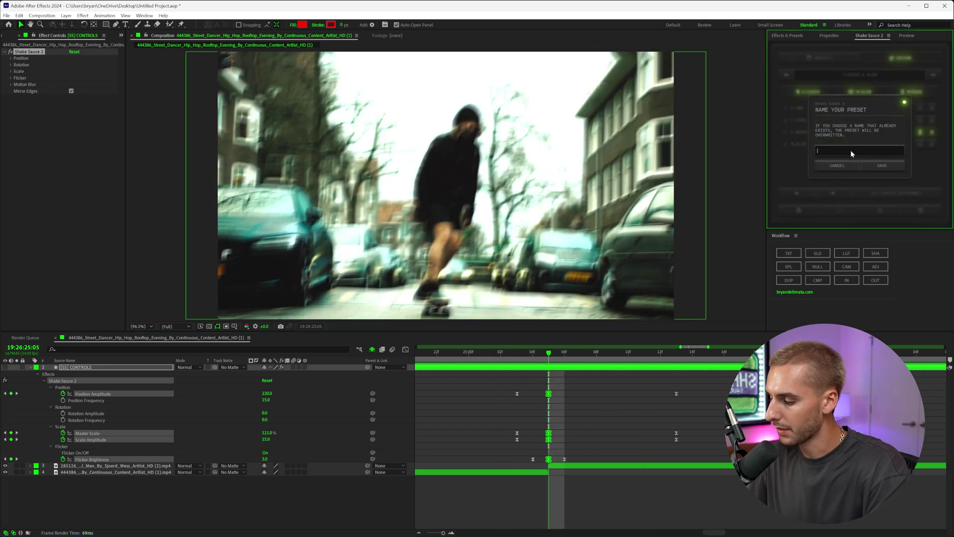
pyautogui.write('SHAKE SACUE MASTER CLASS')
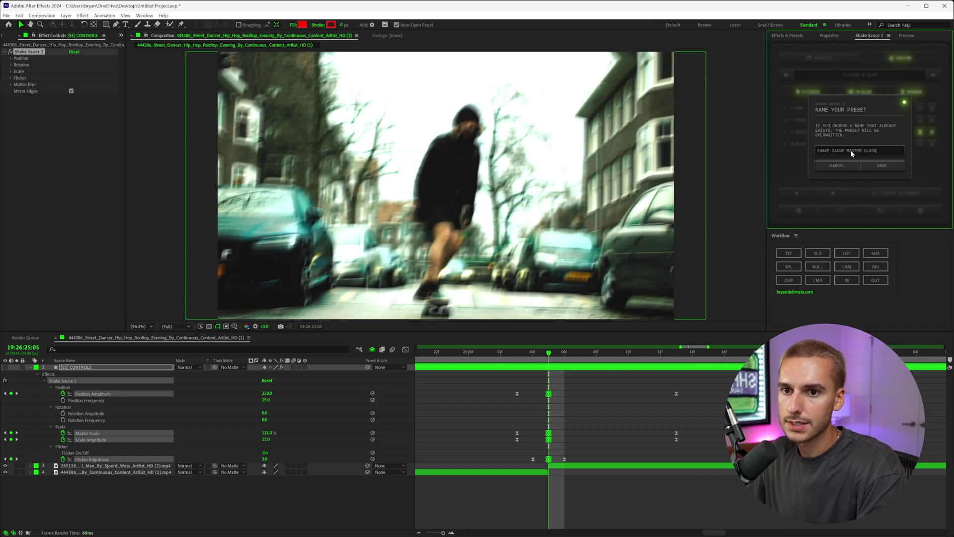
pyautogui.press('Return')
# Find the saved preset among the keyframed presets, filter the list to custom presets only, and clear the filter.
pyautogui.click(818, 58)
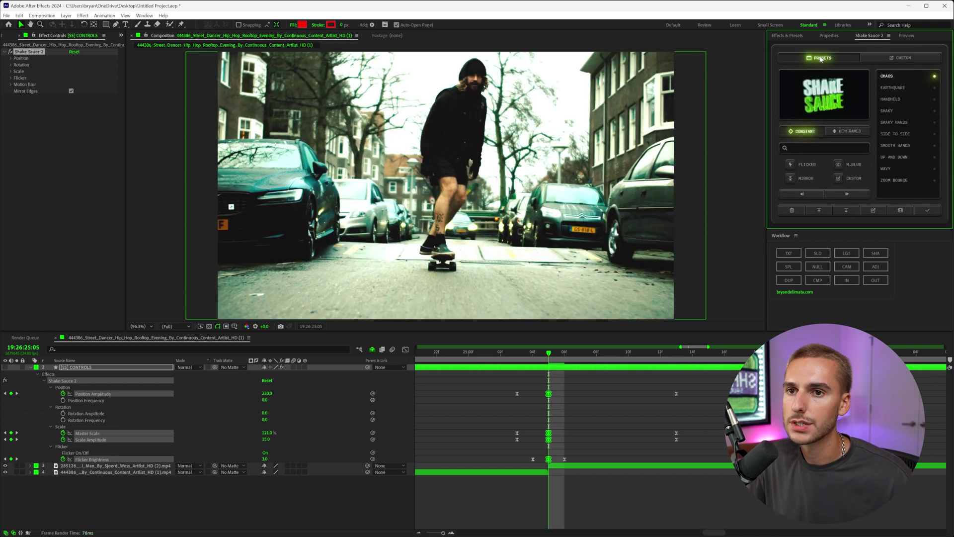
pyautogui.click(842, 132)
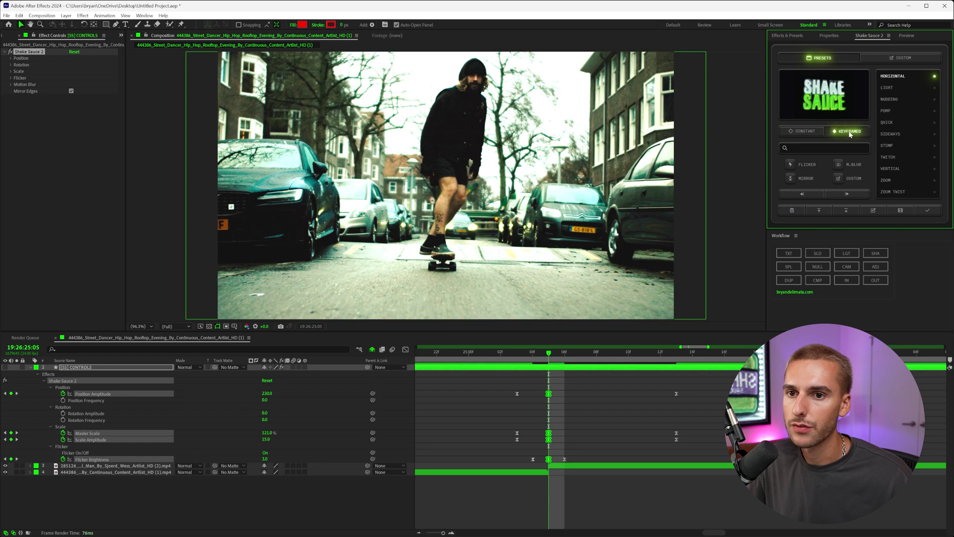
pyautogui.click(890, 194)
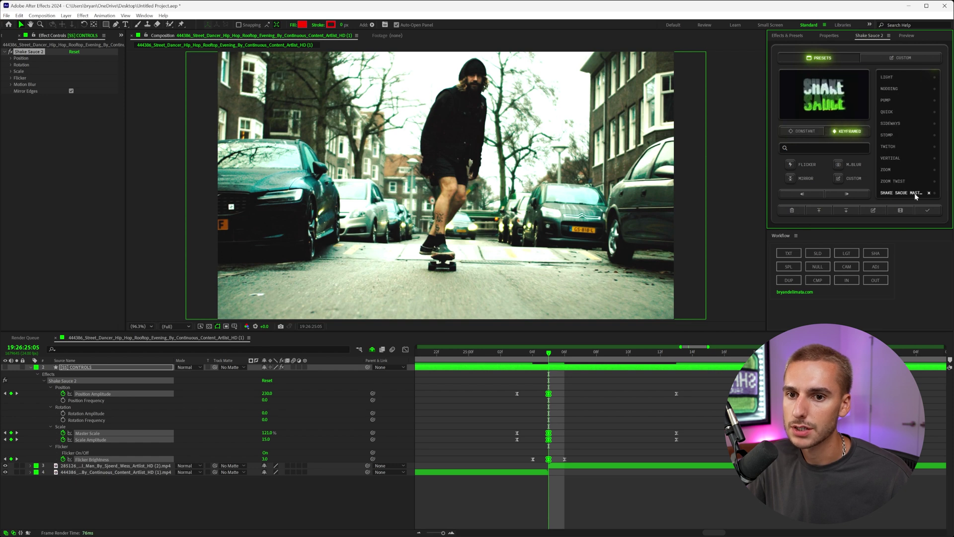
pyautogui.click(839, 180)
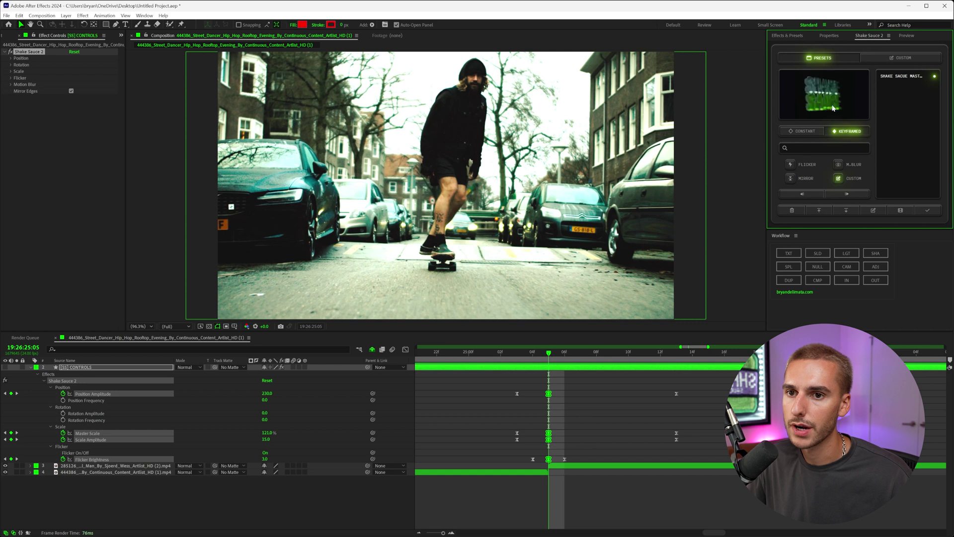
pyautogui.click(838, 178)
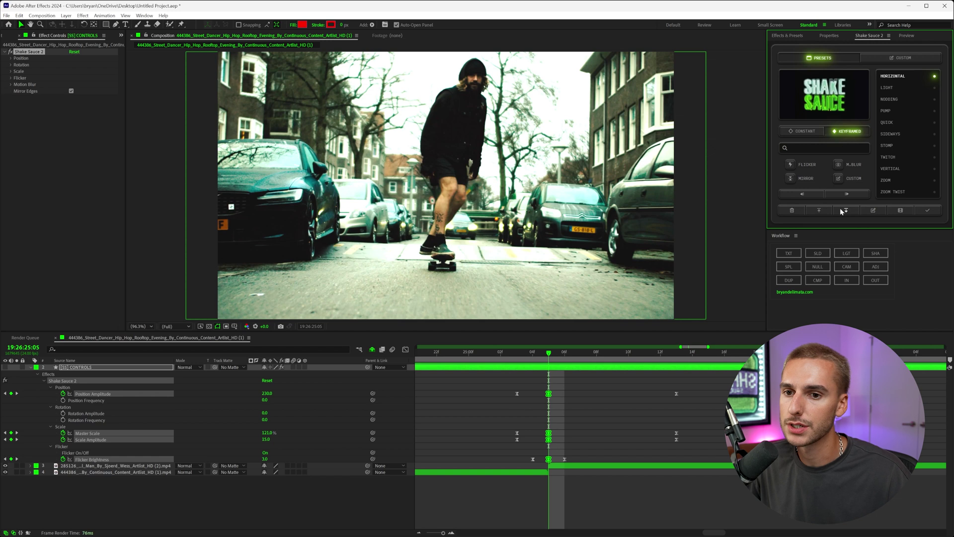
# Export the SHAKE SACUE MASTER CLASS preset to the Desktop and locate the exported file in the Desktop folder.
pyautogui.click(845, 210)
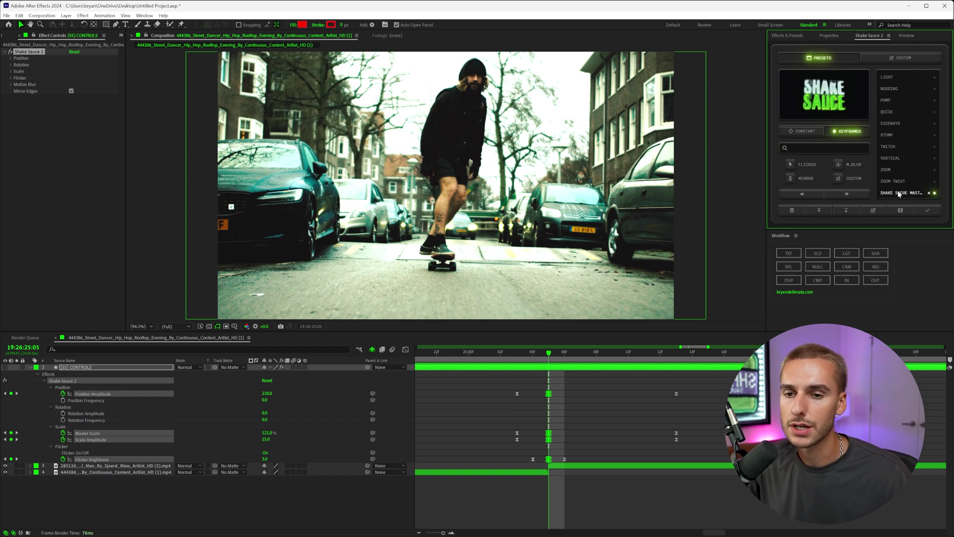
pyautogui.click(847, 212)
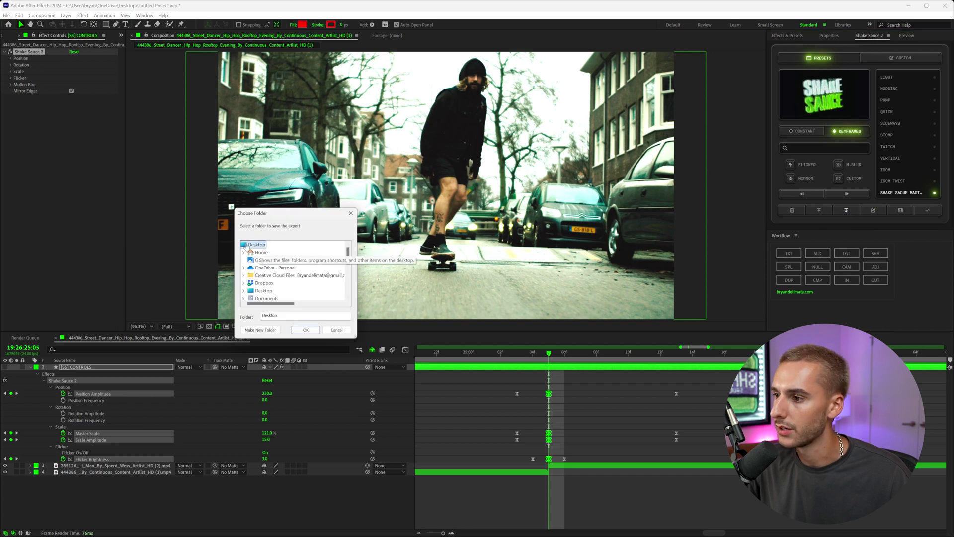
pyautogui.click(304, 329)
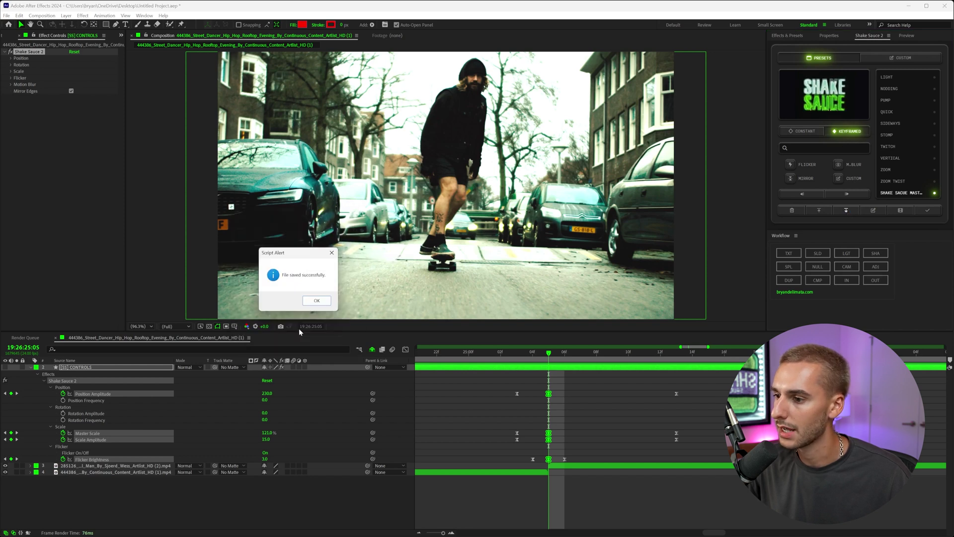
pyautogui.click(316, 301)
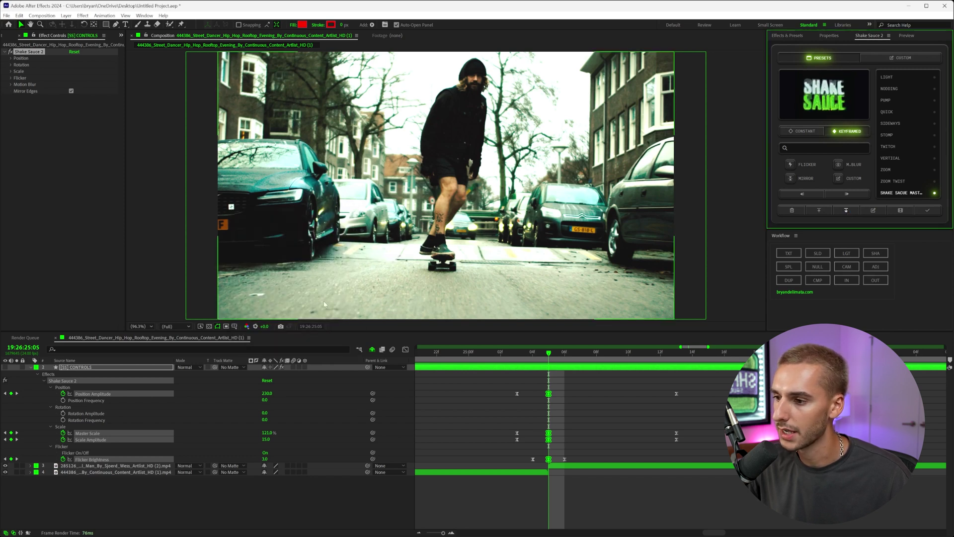
pyautogui.moveTo(411, 213); pyautogui.dragTo(374, 124)
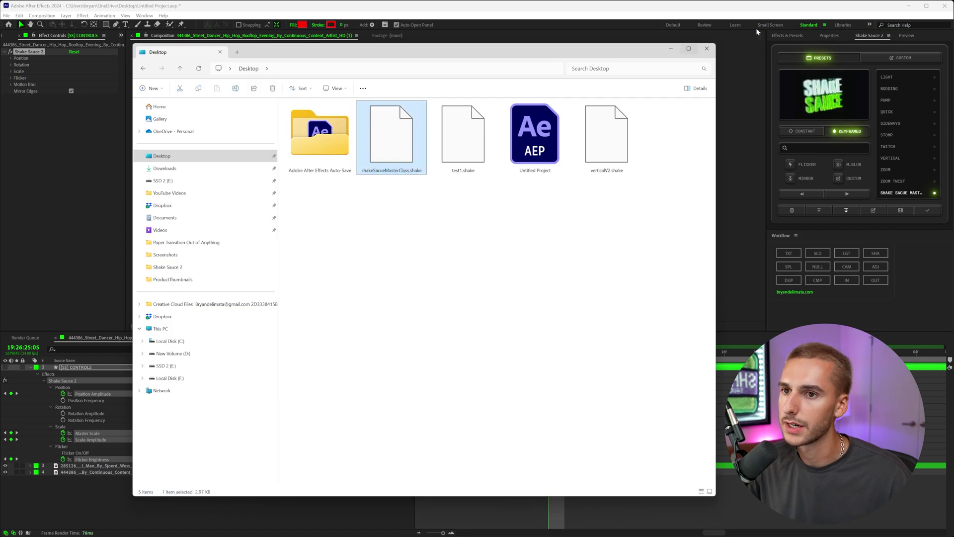
# Import the shake preset file shakeSacueMasterClass.shake from the Desktop.
pyautogui.click(816, 221)
pyautogui.click(819, 210)
pyautogui.click(134, 83)
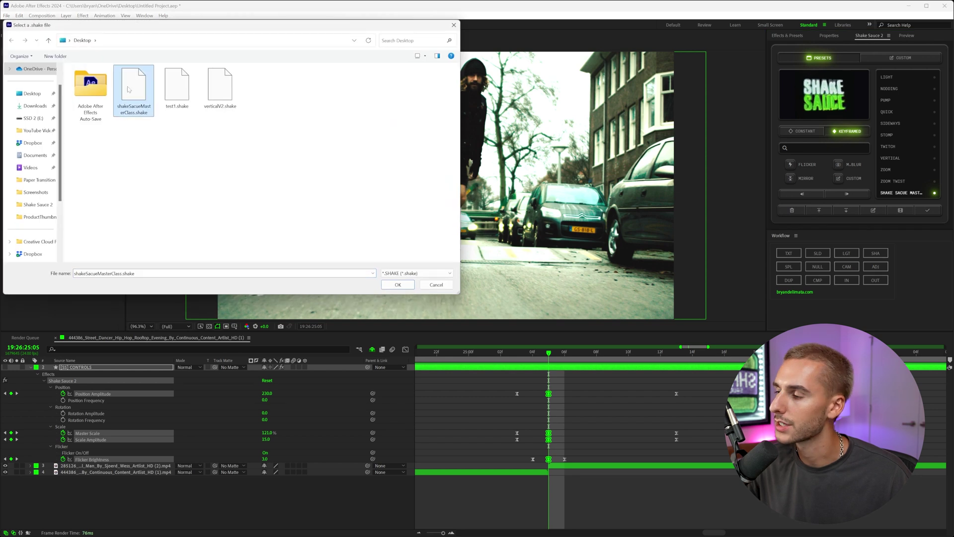
pyautogui.click(398, 284)
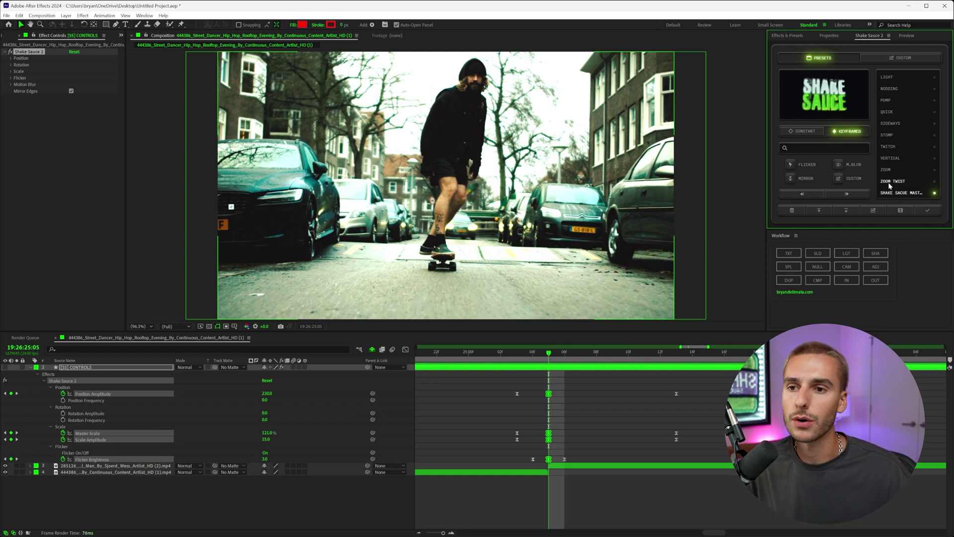
# Import the shake preset file verticalV2.shake from the Desktop.
pyautogui.click(858, 213)
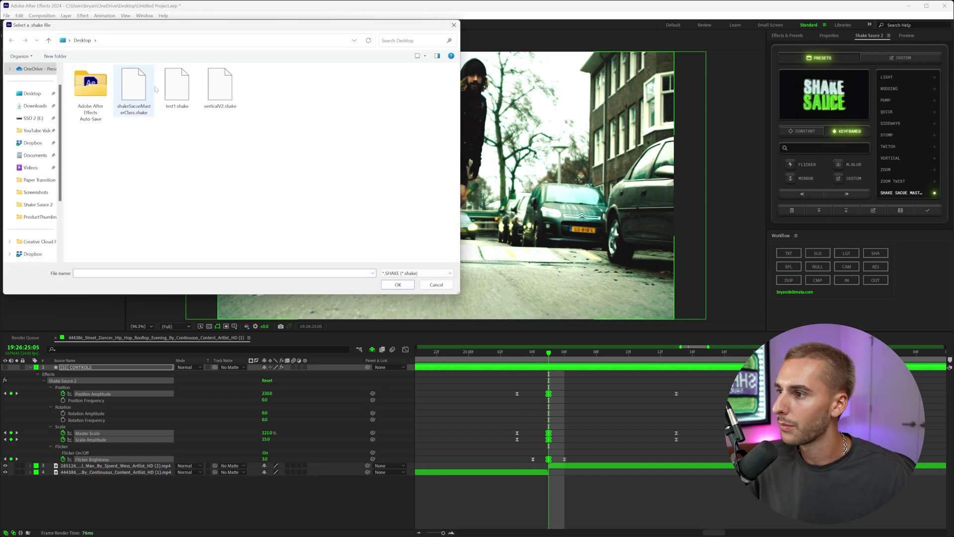
pyautogui.press('Escape')
pyautogui.click(856, 210)
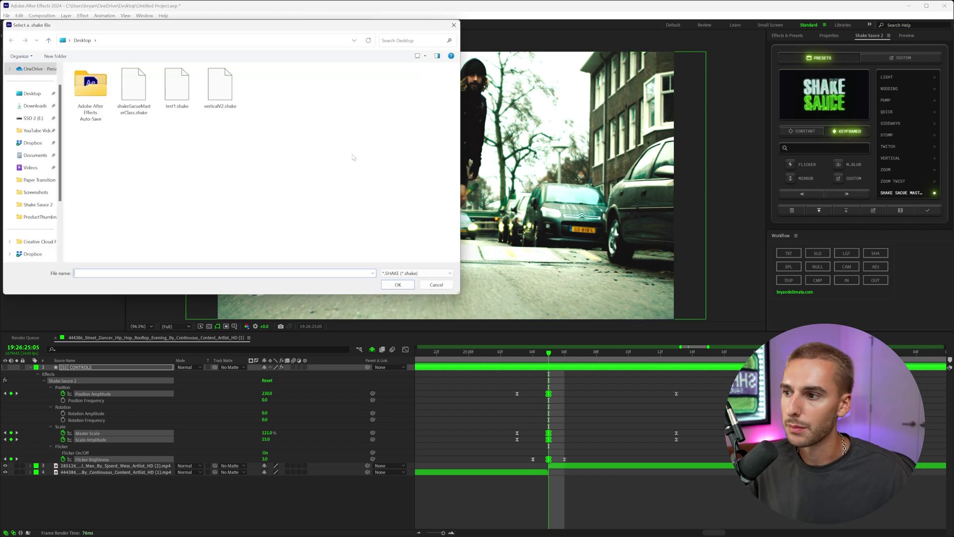
pyautogui.doubleClick(226, 103)
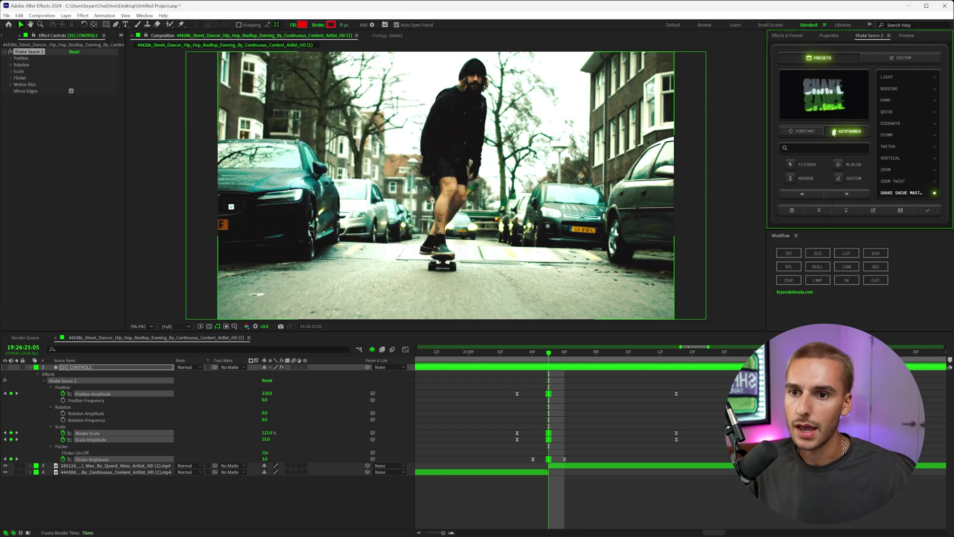
# Show the constant presets, then restart After Effects to reload the preset lists.
pyautogui.click(802, 131)
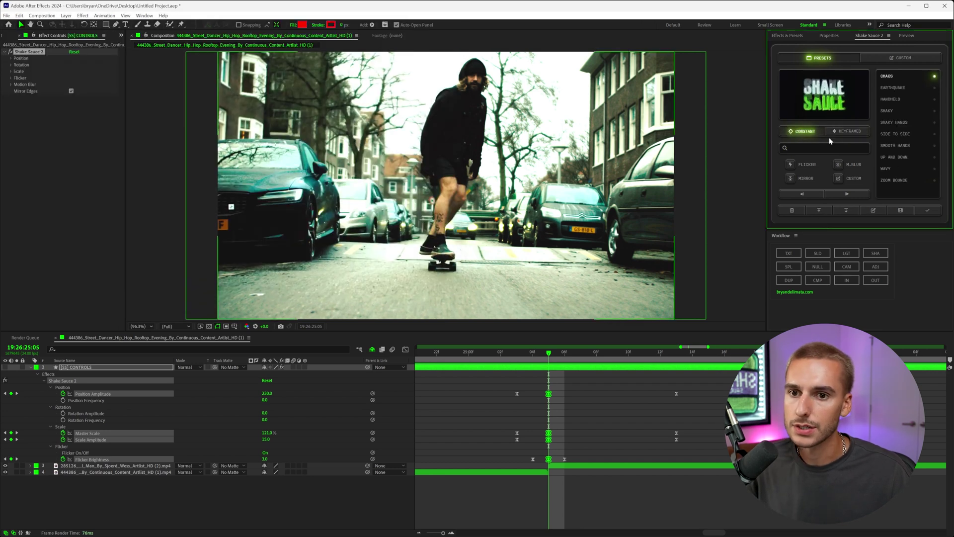
pyautogui.click(943, 7)
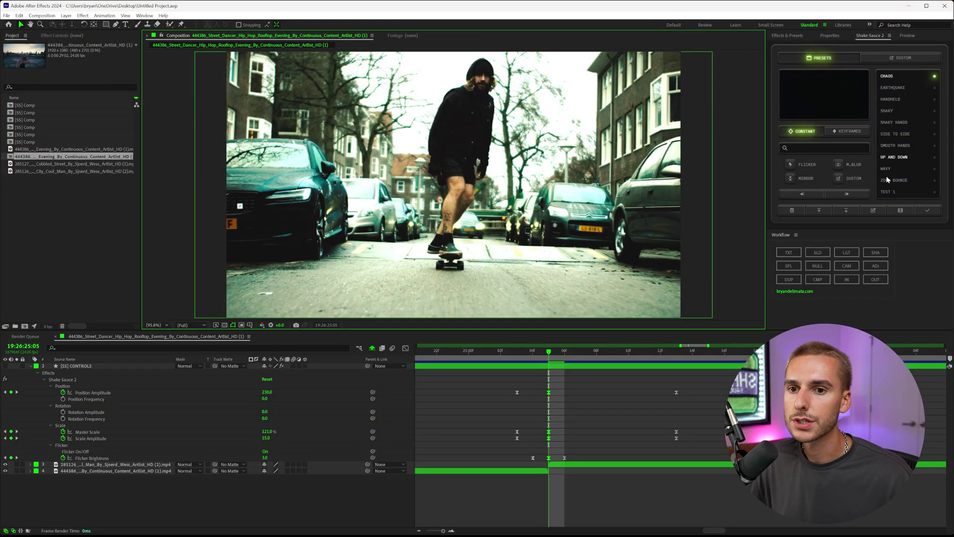
# Select TEST 1 in the constant presets and VERTICAL V 2 in the keyframed presets, and look through the keyframed list.
pyautogui.click(887, 192)
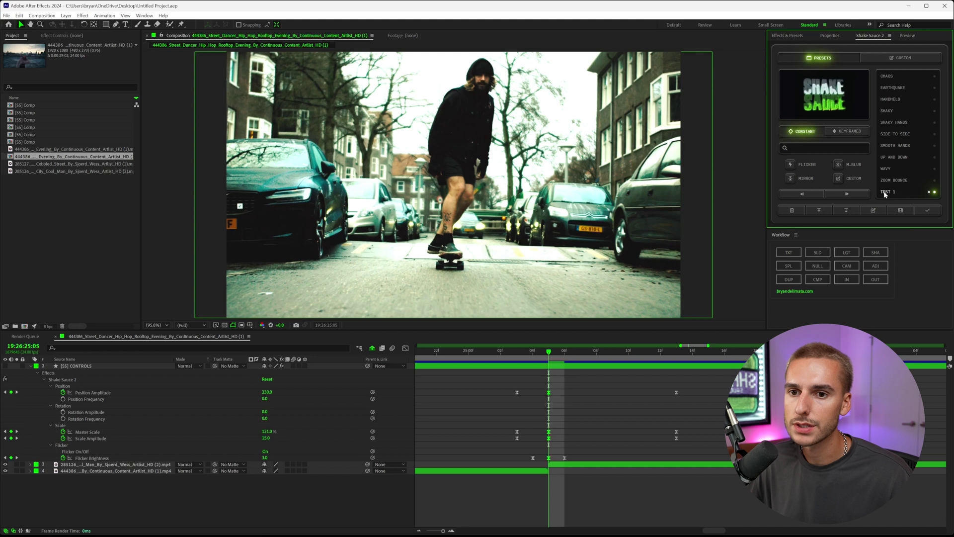
pyautogui.click(850, 132)
pyautogui.scroll(-2, 910, 177)
pyautogui.click(903, 193)
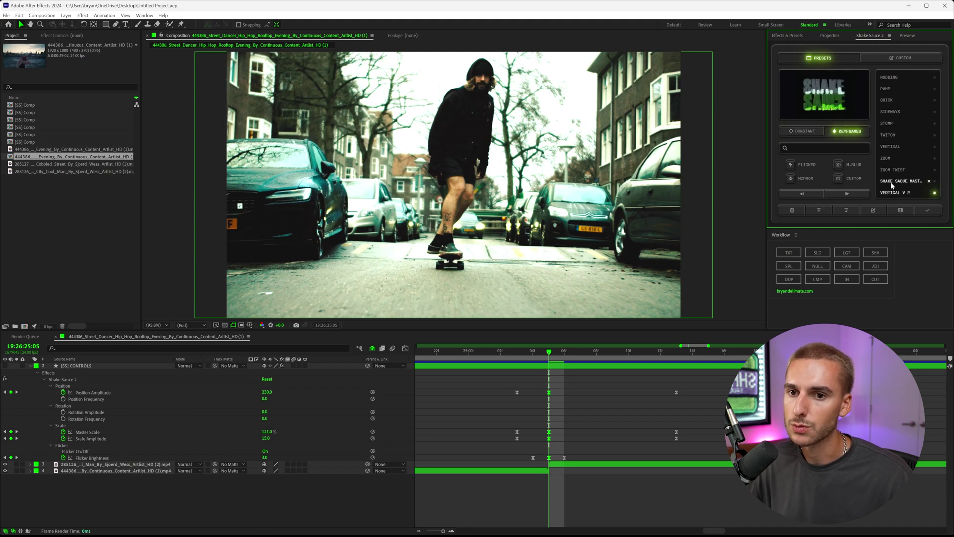
pyautogui.scroll(2, 883, 193)
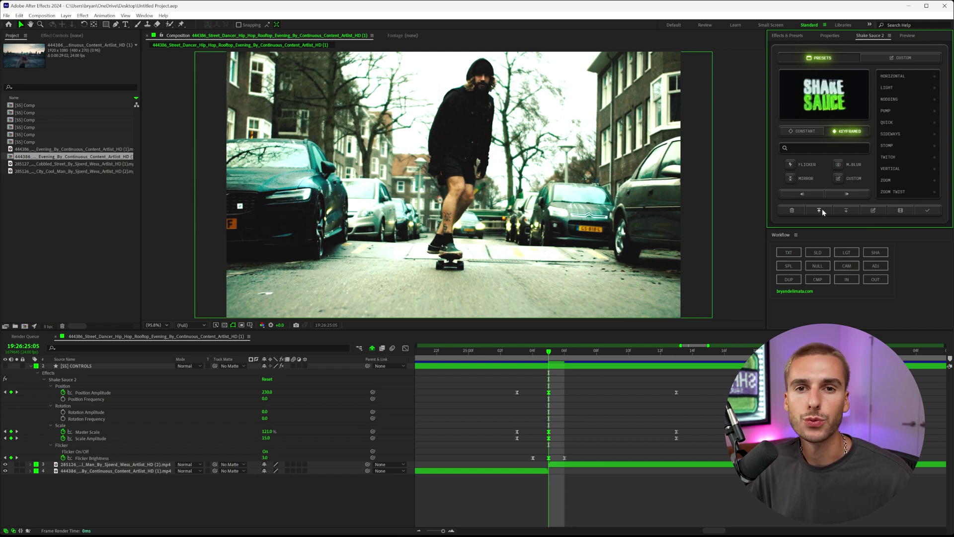
pyautogui.scroll(-2, 889, 184)
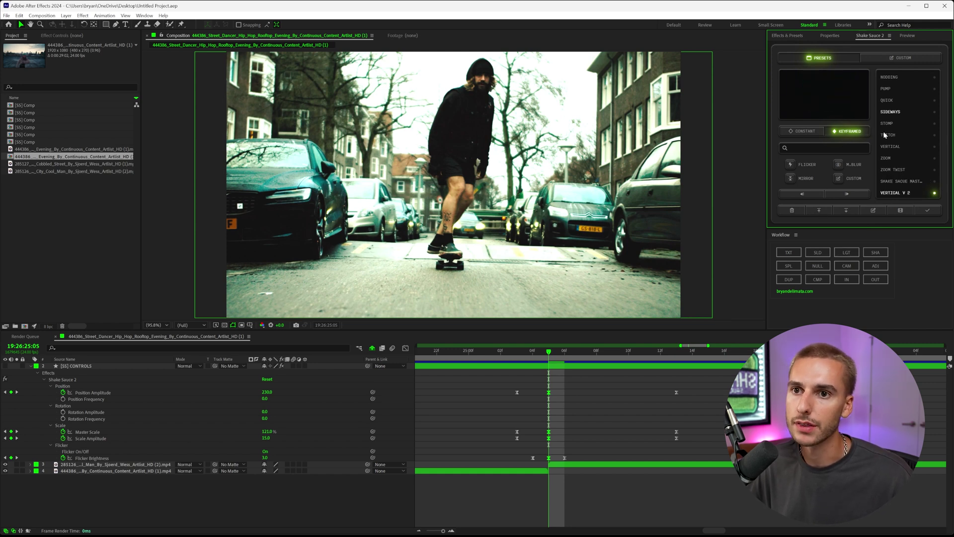